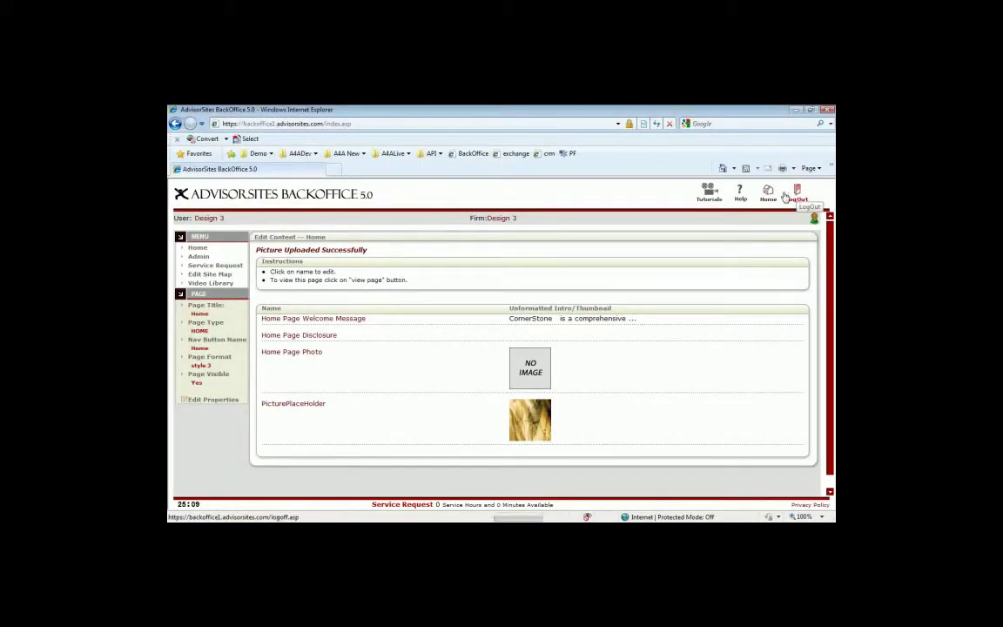
# Log out of the current account and log back in as design1 with the account password
pyautogui.click(786, 195)
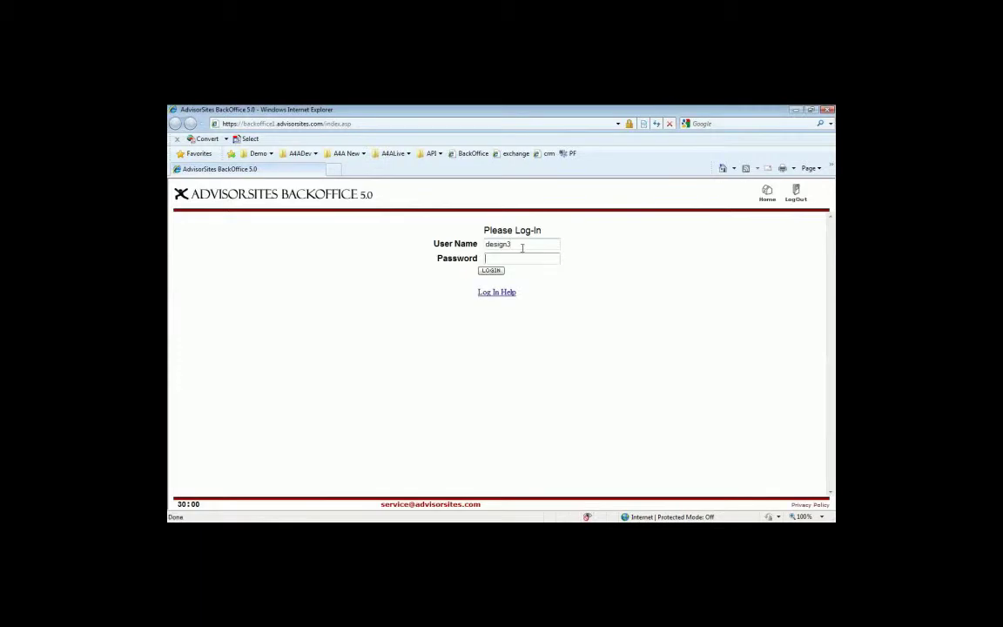
pyautogui.doubleClick(521, 243)
pyautogui.press('Escape')
pyautogui.press('Tab')
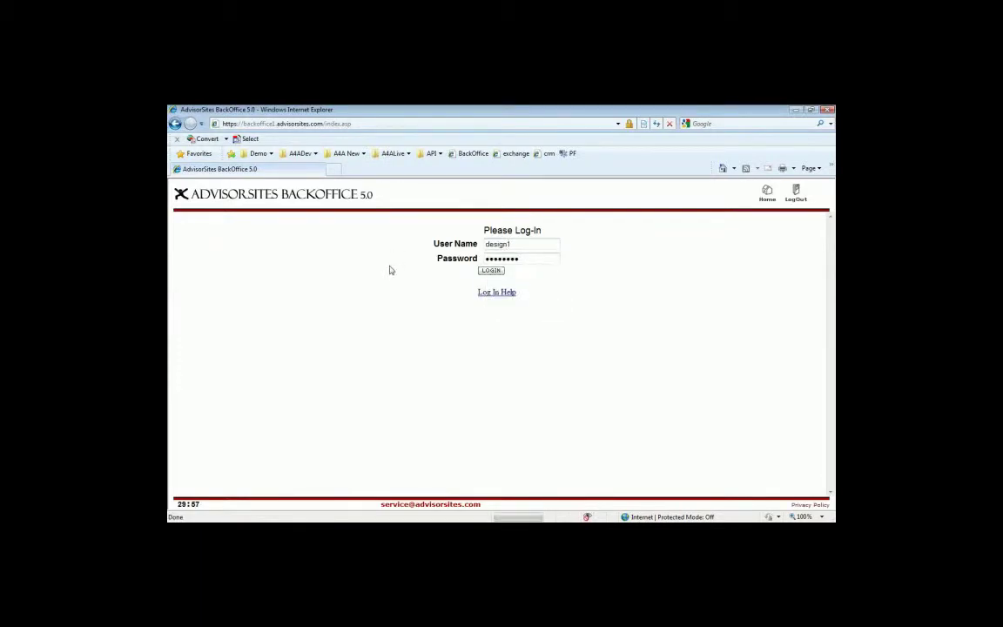
pyautogui.press('Return')
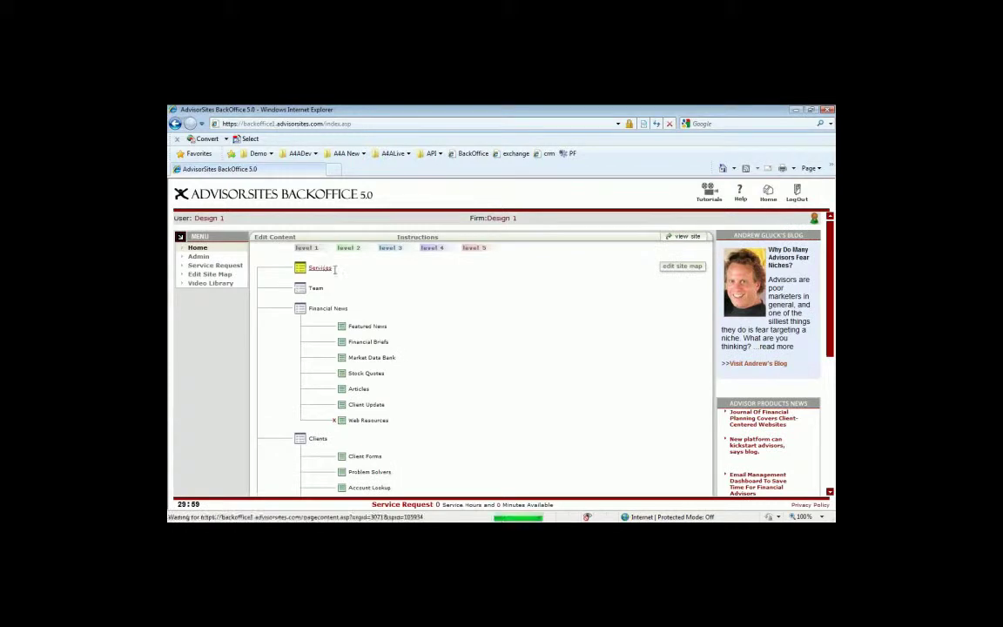
# Open the Services page from the site map and bring up its text in the editor
pyautogui.click(322, 267)
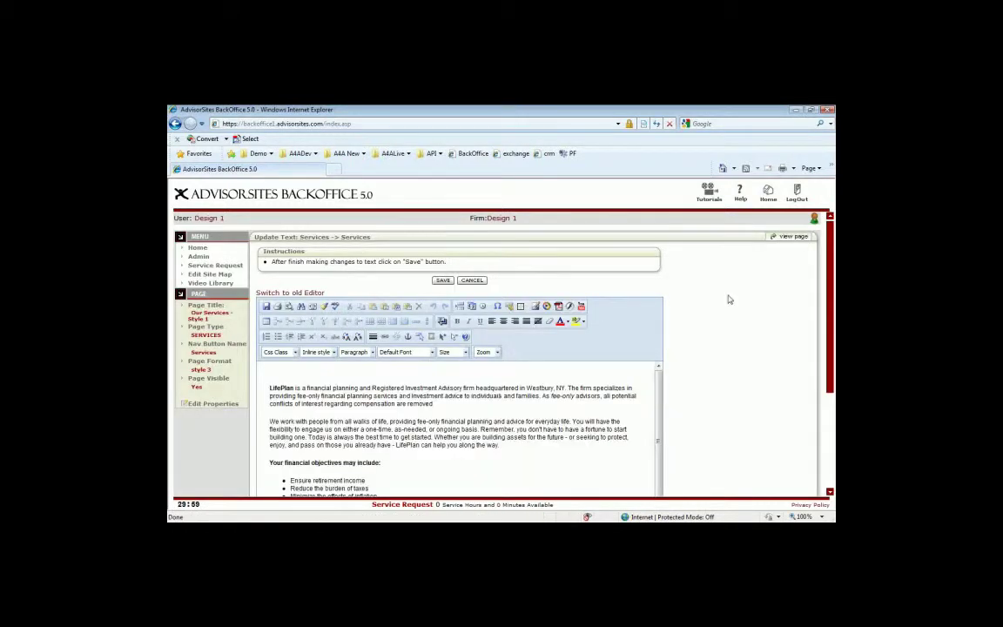
pyautogui.scroll(-1, 730, 300)
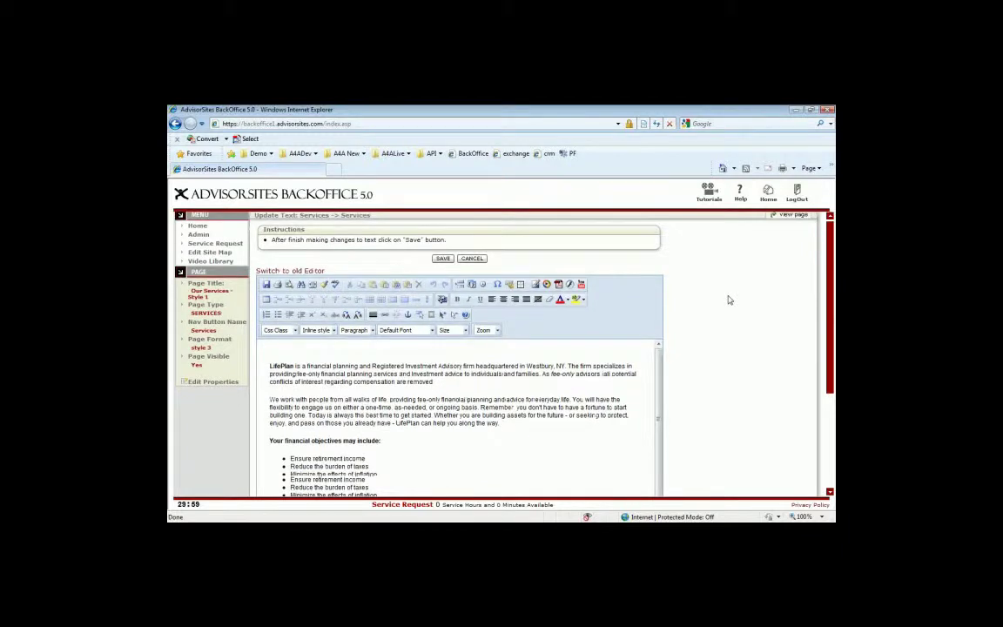
pyautogui.scroll(-3, 731, 300)
pyautogui.scroll(2, 732, 302)
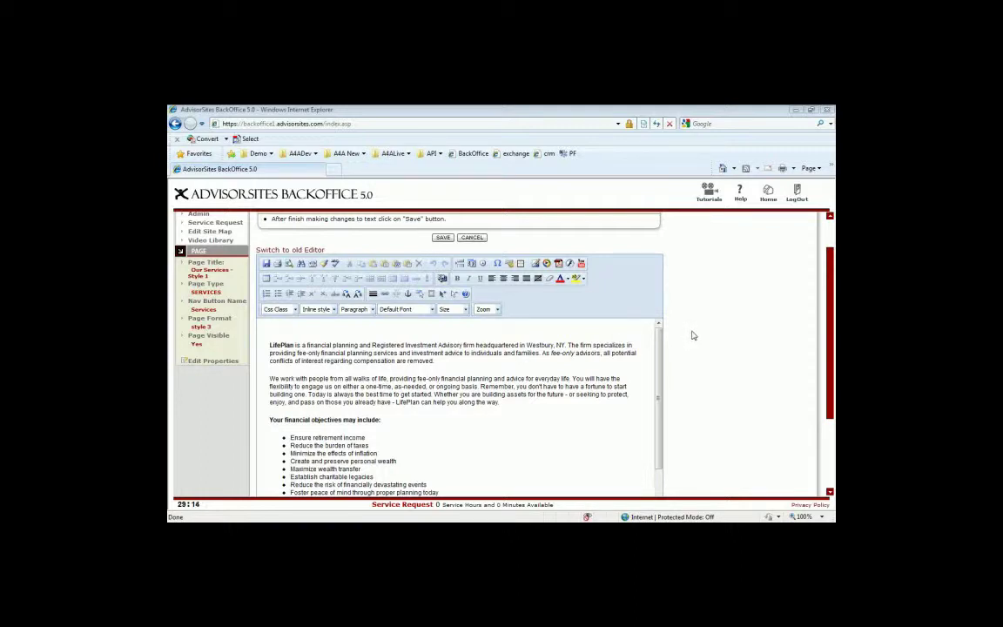
# Paste the copied Word text below the last list of the Services text using Paste From Word, allowing clipboard access
pyautogui.click(614, 334)
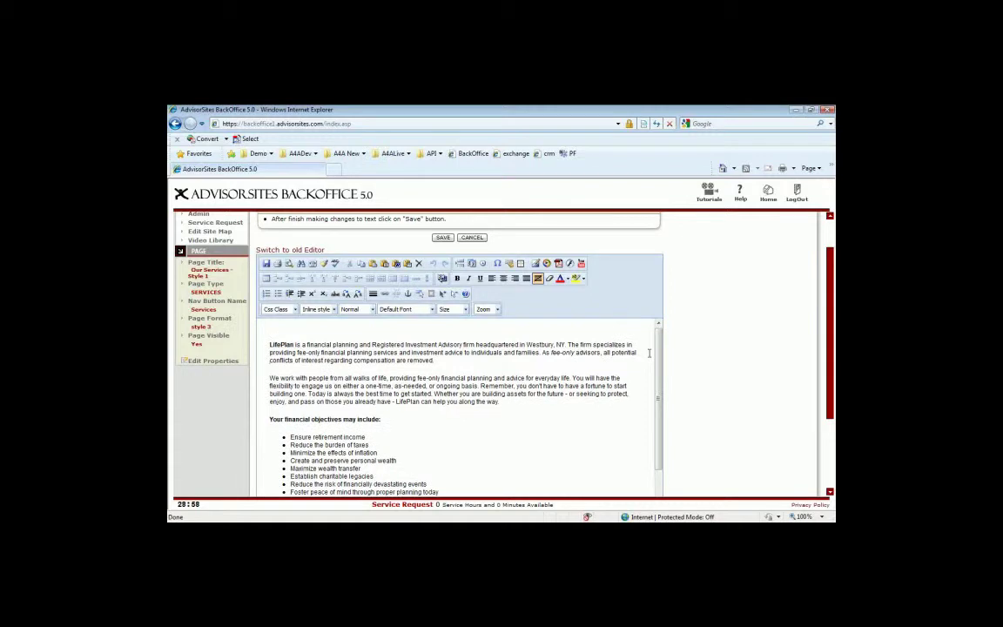
pyautogui.scroll(-5, 427, 399)
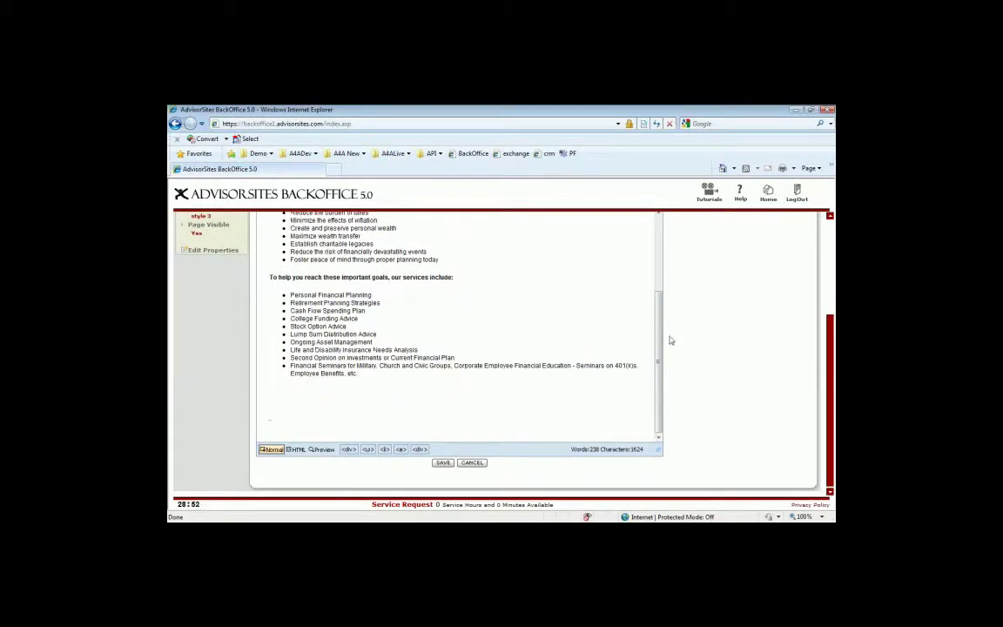
pyautogui.rightClick(366, 415)
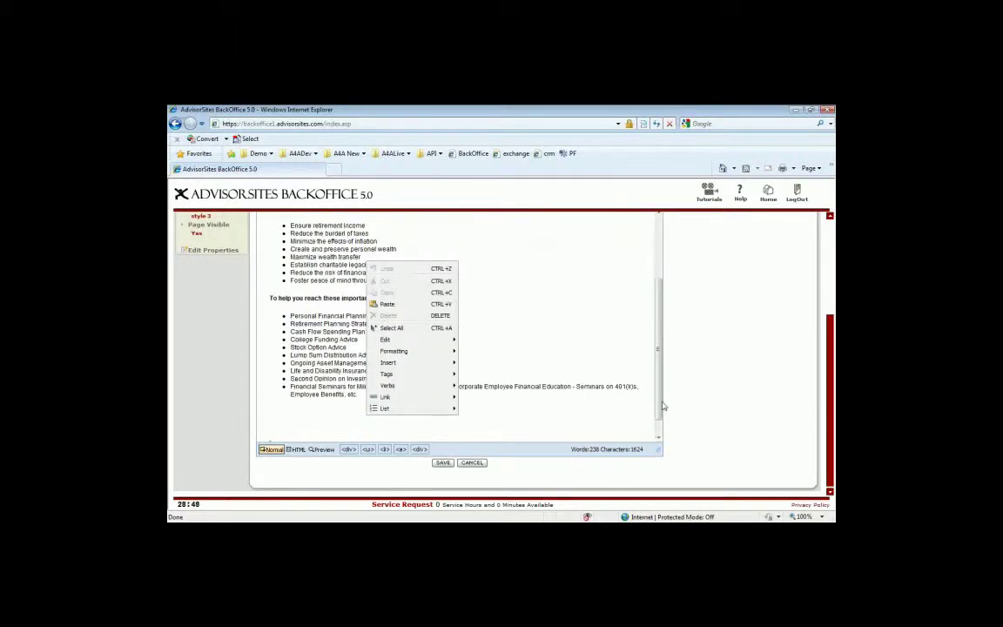
pyautogui.click(662, 405)
pyautogui.scroll(-1, 660, 424)
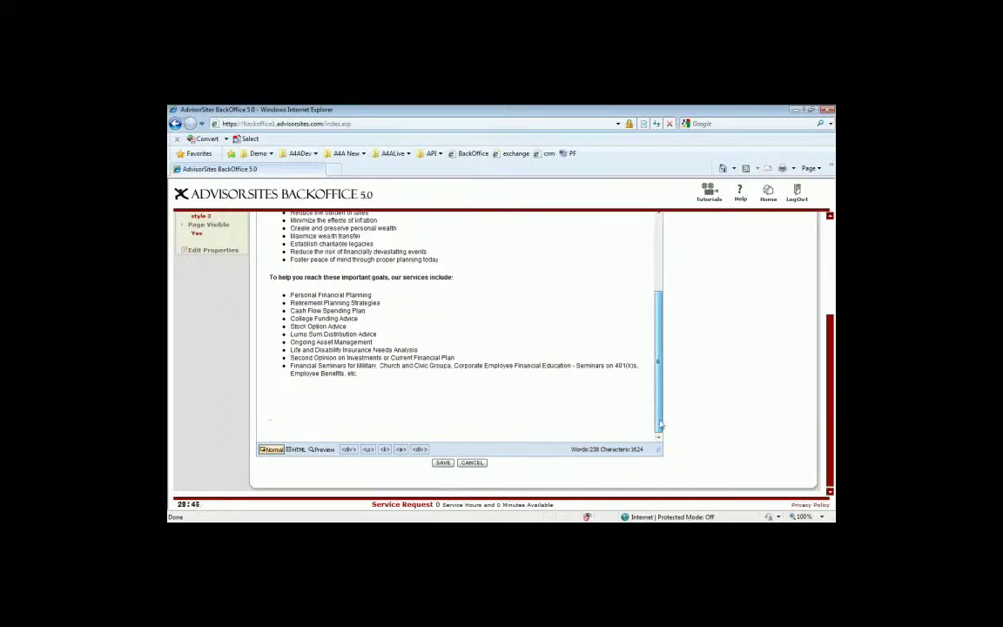
pyautogui.moveTo(660, 424); pyautogui.dragTo(714, 283)
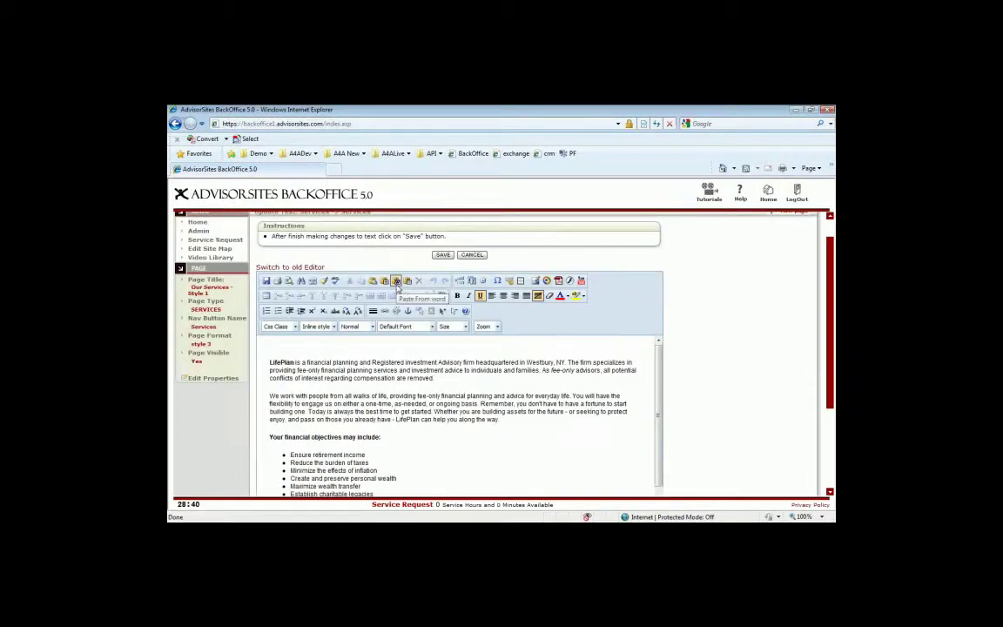
pyautogui.click(396, 281)
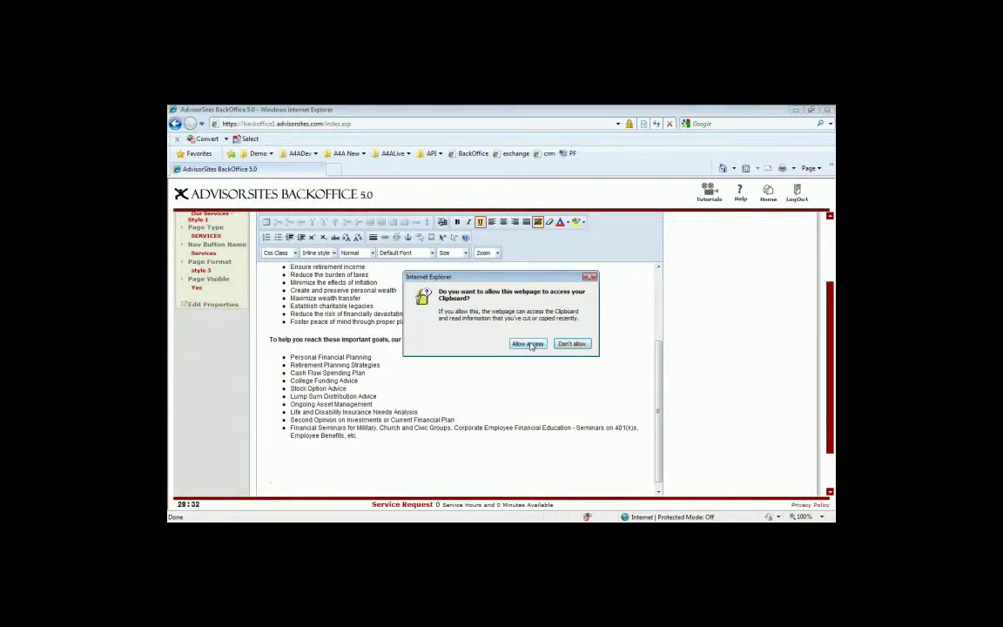
pyautogui.click(527, 344)
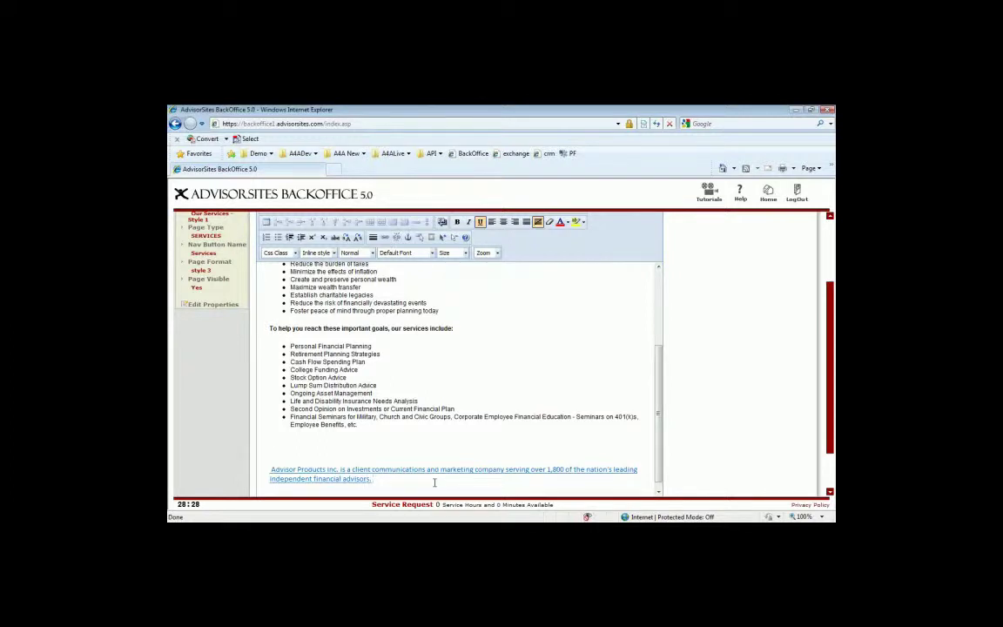
# Delete the pasted Advisor Products sentence from the end of the Services text
pyautogui.hotkey('shift', 'Up')
pyautogui.hotkey('shift', 'Home')
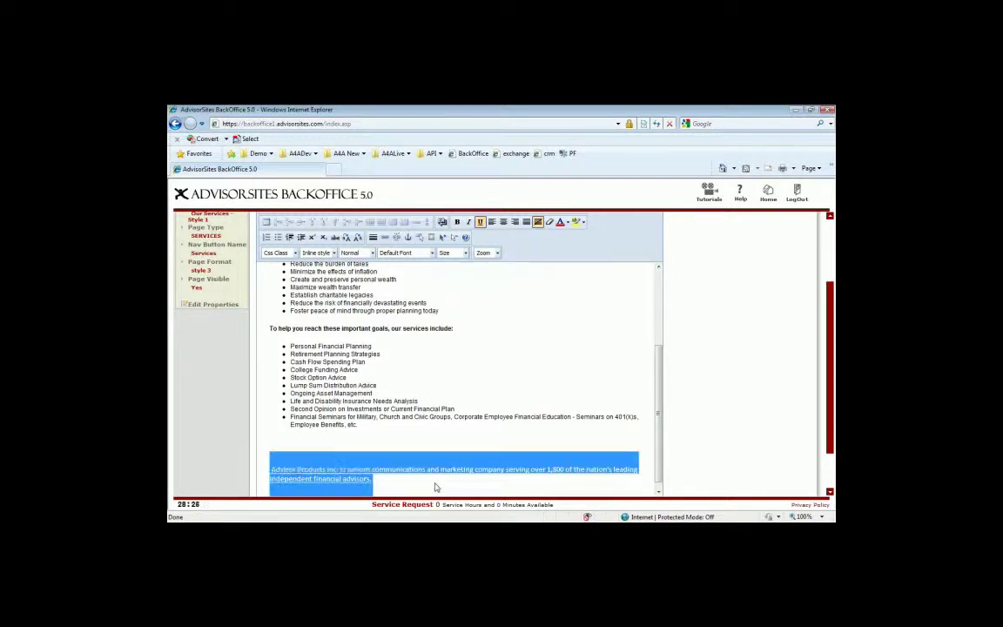
pyautogui.press('Delete')
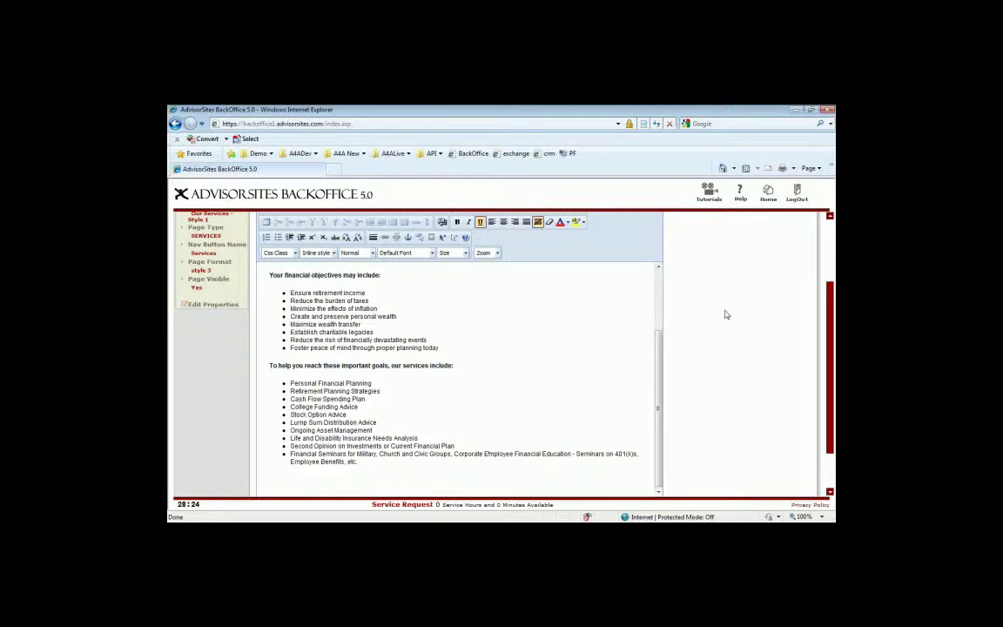
pyautogui.scroll(3, 722, 318)
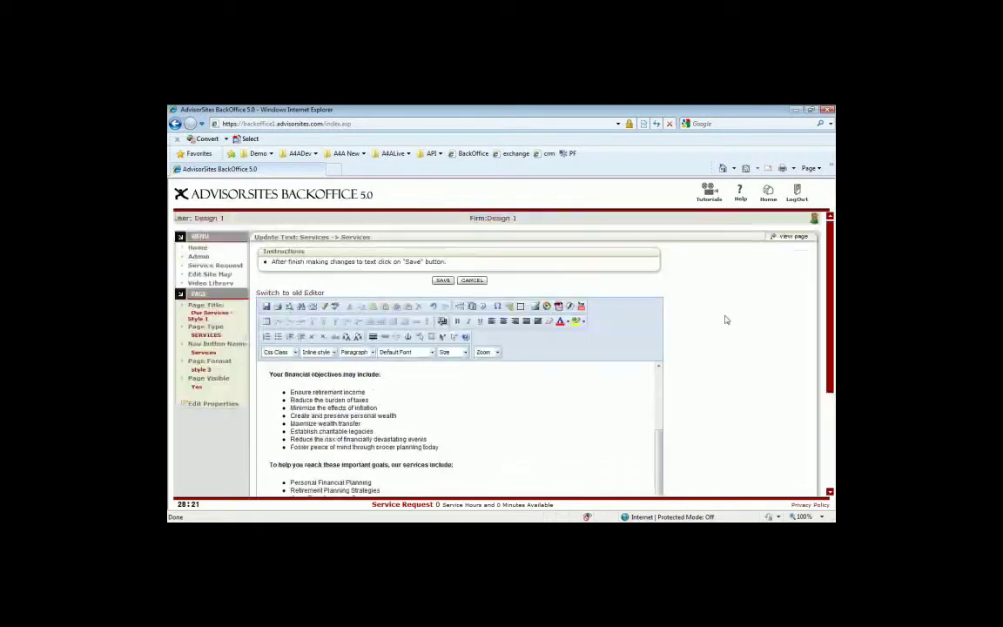
# Expand the Services text editor to fill the whole page area
pyautogui.click(313, 309)
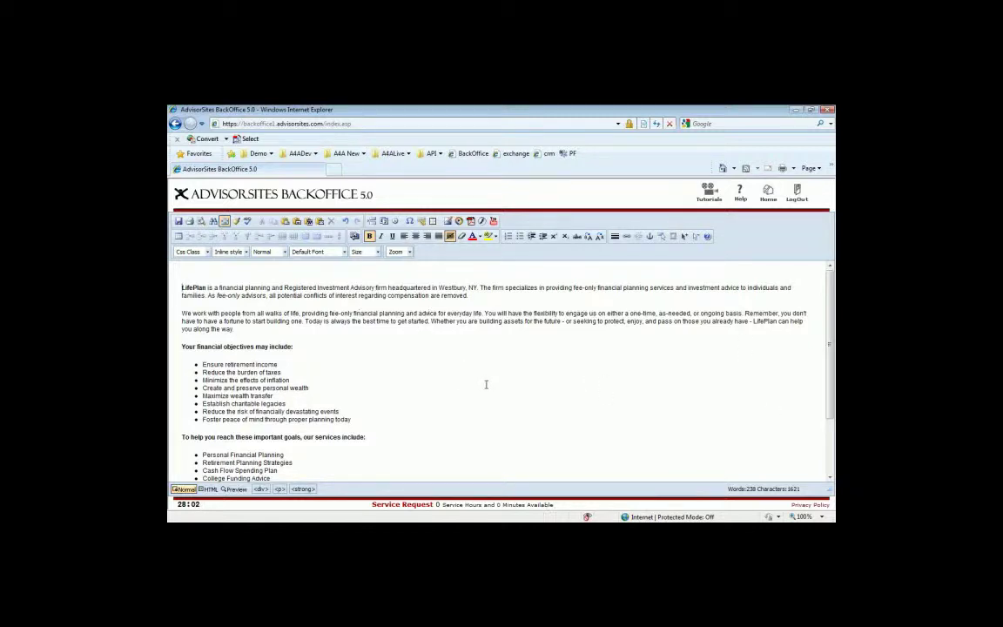
pyautogui.click(270, 488)
pyautogui.click(312, 300)
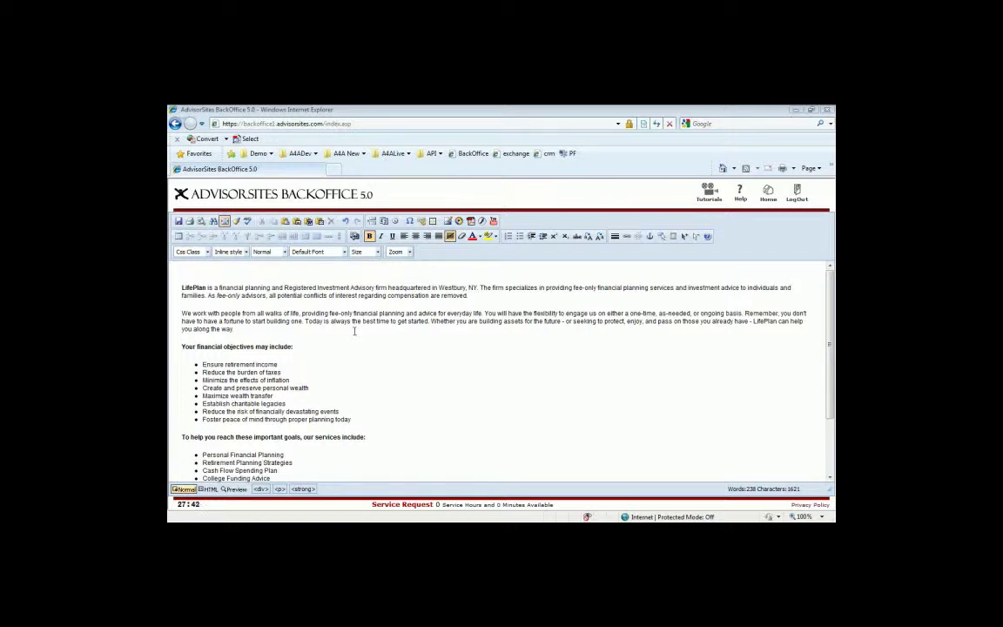
pyautogui.click(303, 321)
pyautogui.click(470, 336)
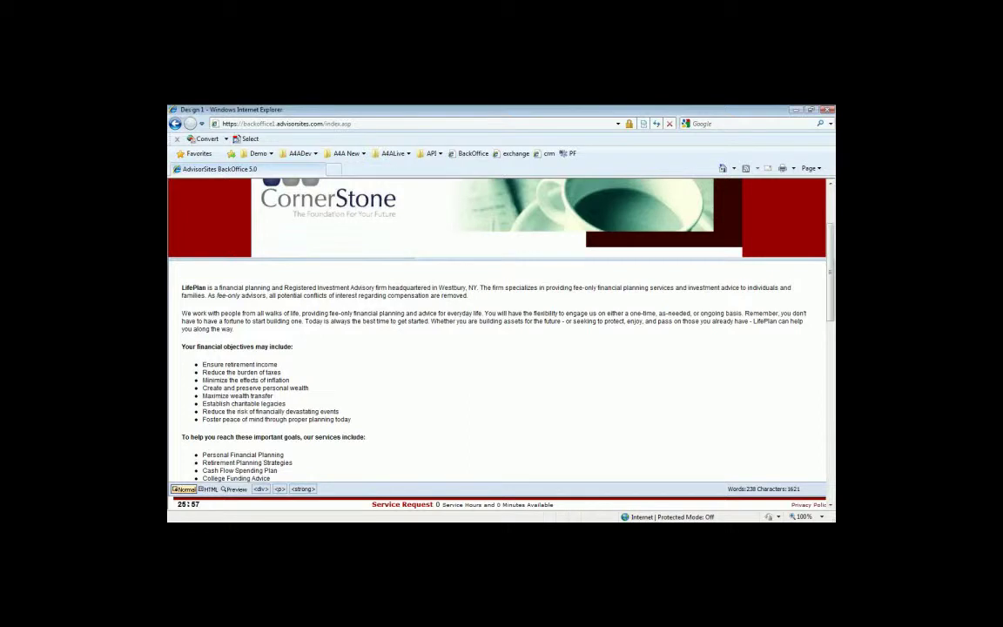
# Open the Team page on the live CornerStone site and copy its full web address
pyautogui.scroll(3, 355, 306)
pyautogui.click(419, 211)
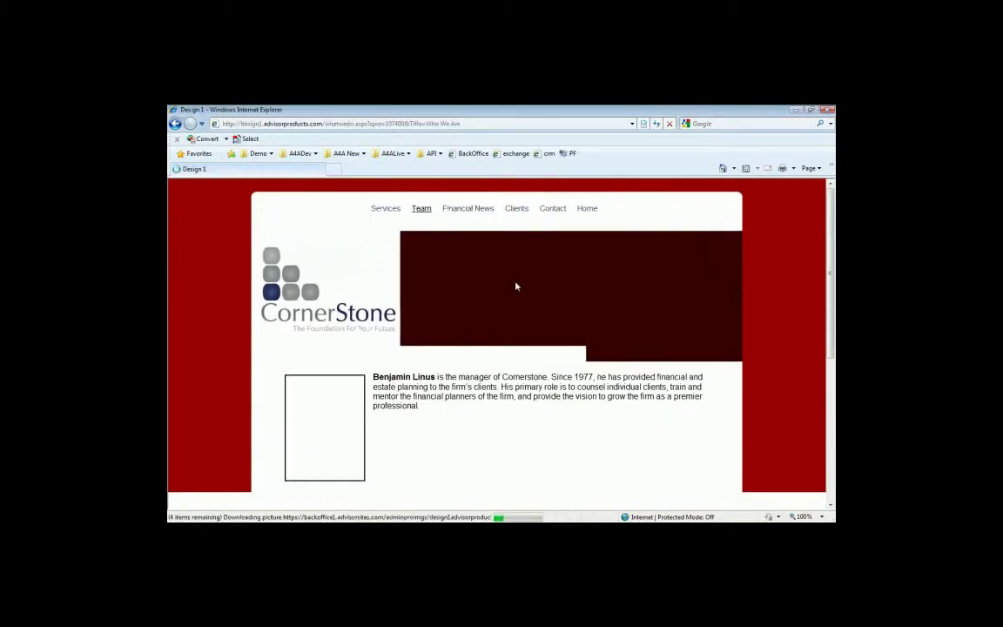
pyautogui.click(483, 123)
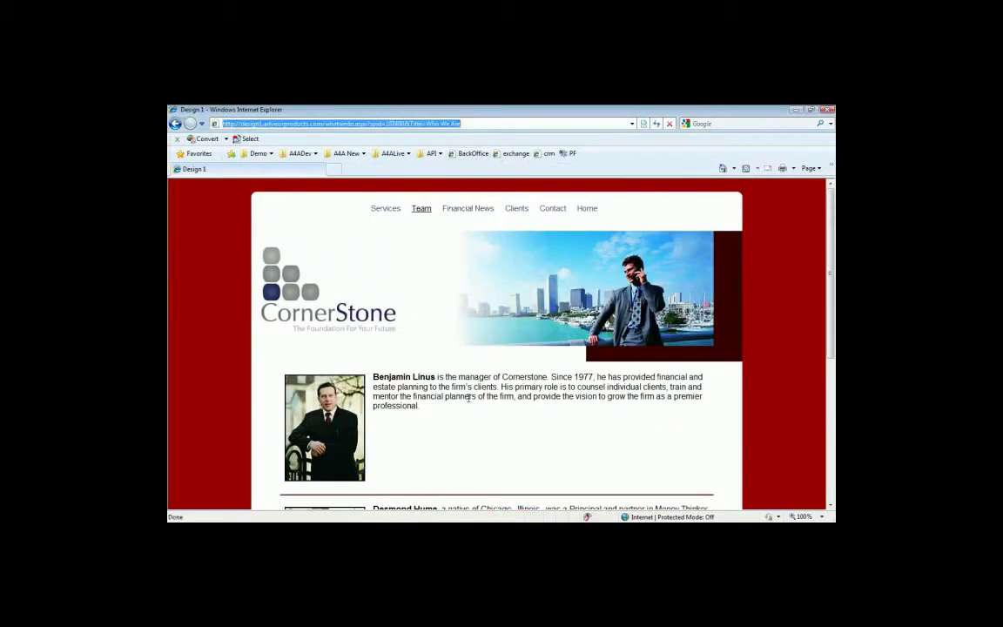
pyautogui.click(454, 123)
pyautogui.moveTo(478, 123); pyautogui.dragTo(181, 122)
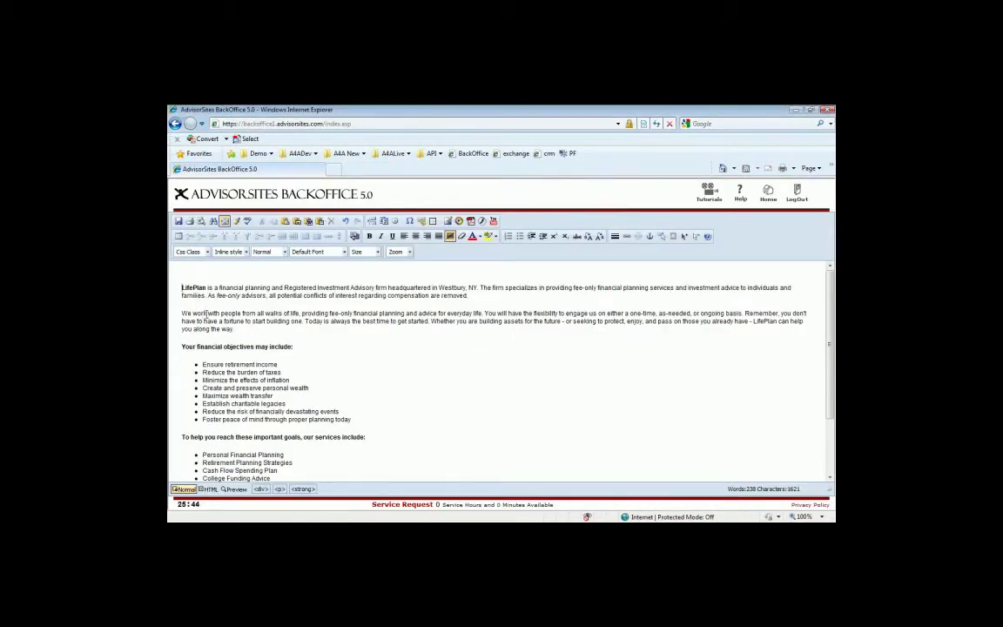
# Turn the word "people" in the second paragraph into a hyperlink to the copied Team page address
pyautogui.doubleClick(228, 313)
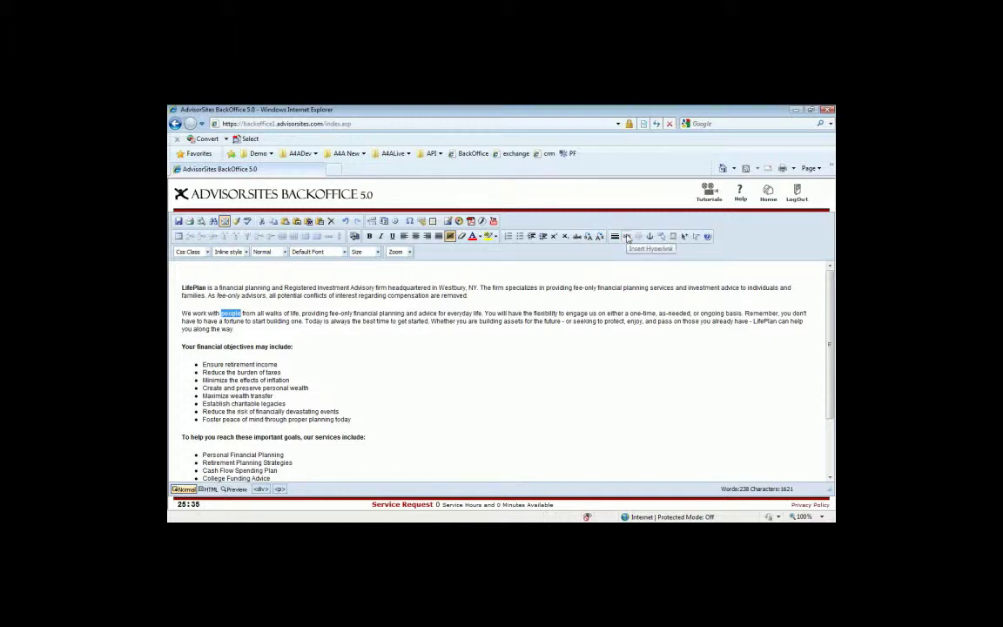
pyautogui.click(627, 238)
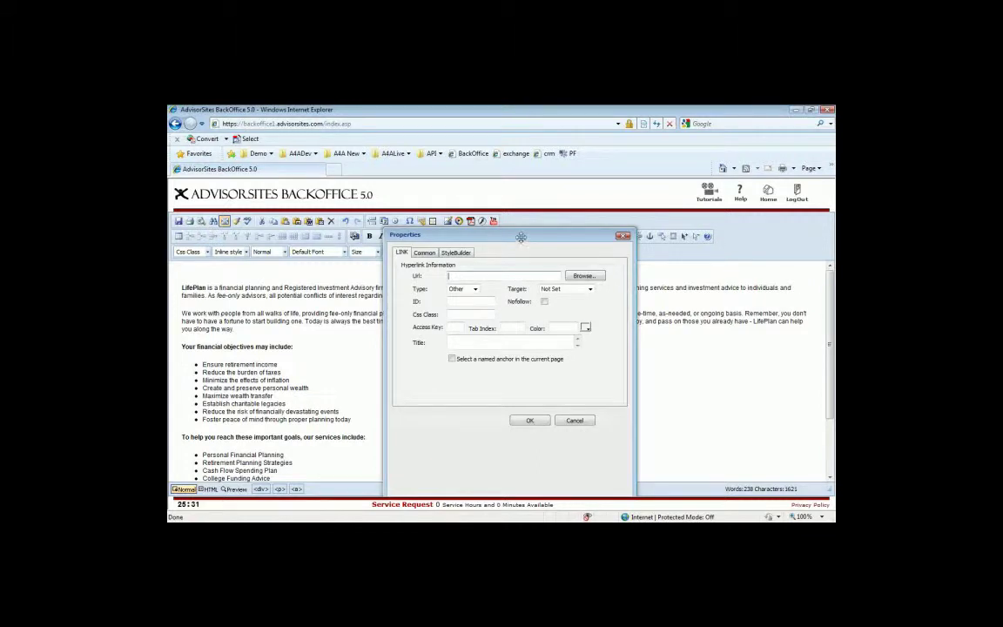
pyautogui.moveTo(518, 234); pyautogui.dragTo(490, 224)
pyautogui.hotkey('ctrl', 'v')
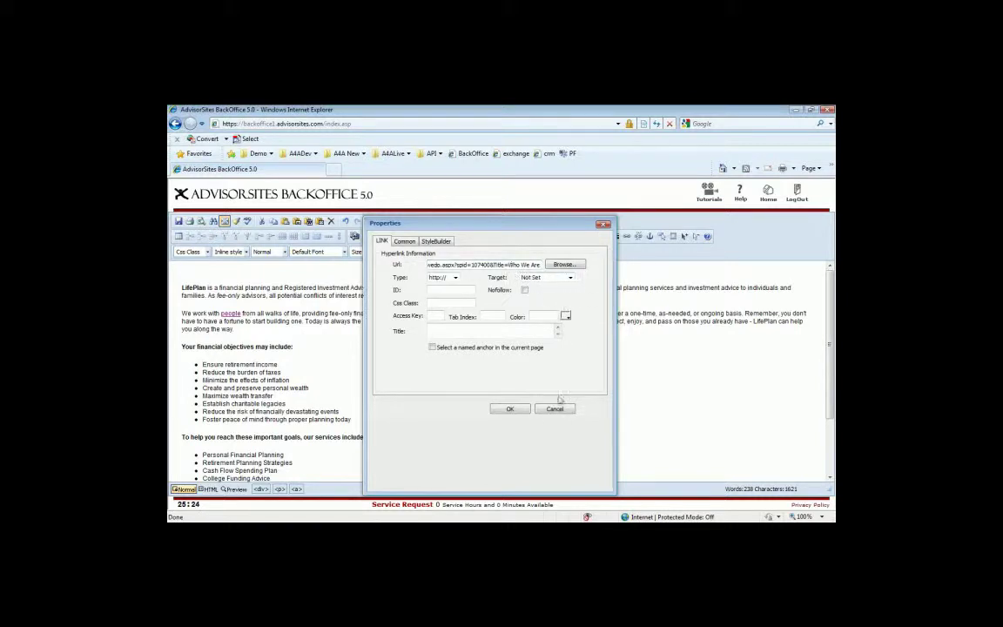
pyautogui.click(511, 409)
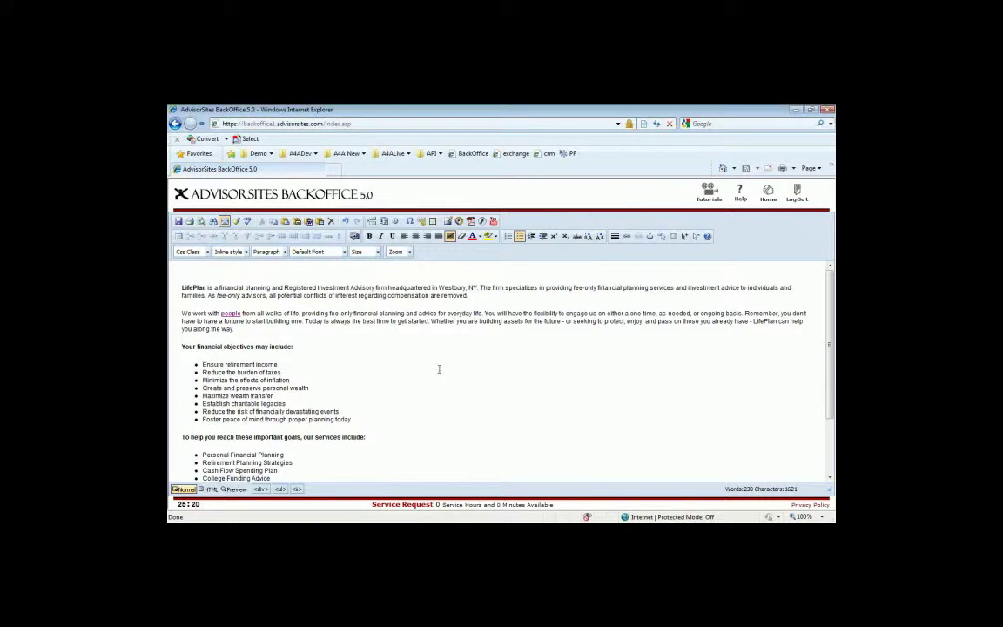
# Start inserting an image after the heading "Your financial objectives may include:" and upload nestegg.jpg from the demo folder
pyautogui.click(464, 369)
pyautogui.click(442, 351)
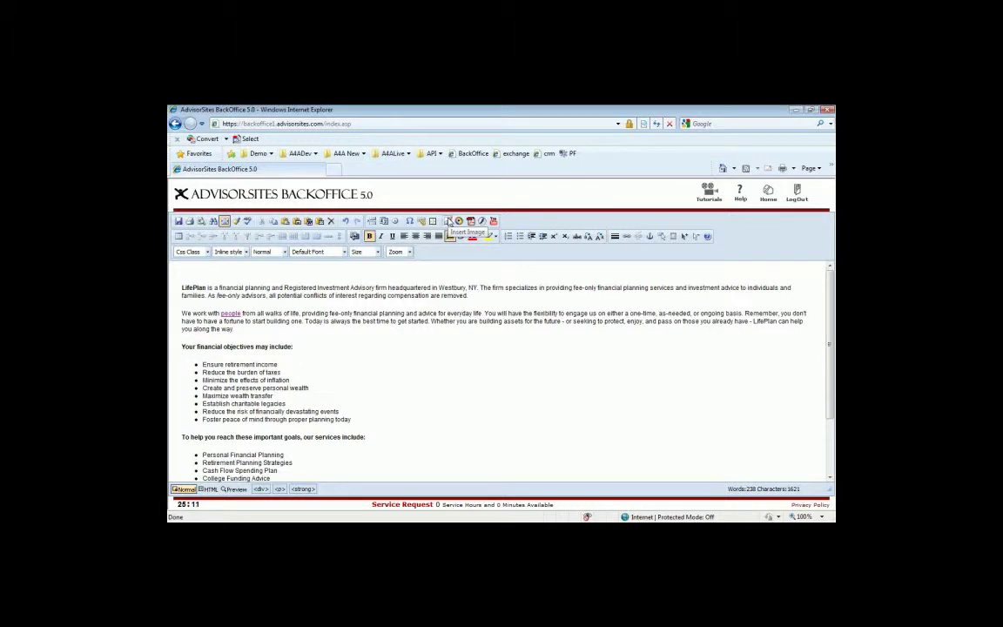
pyautogui.click(448, 221)
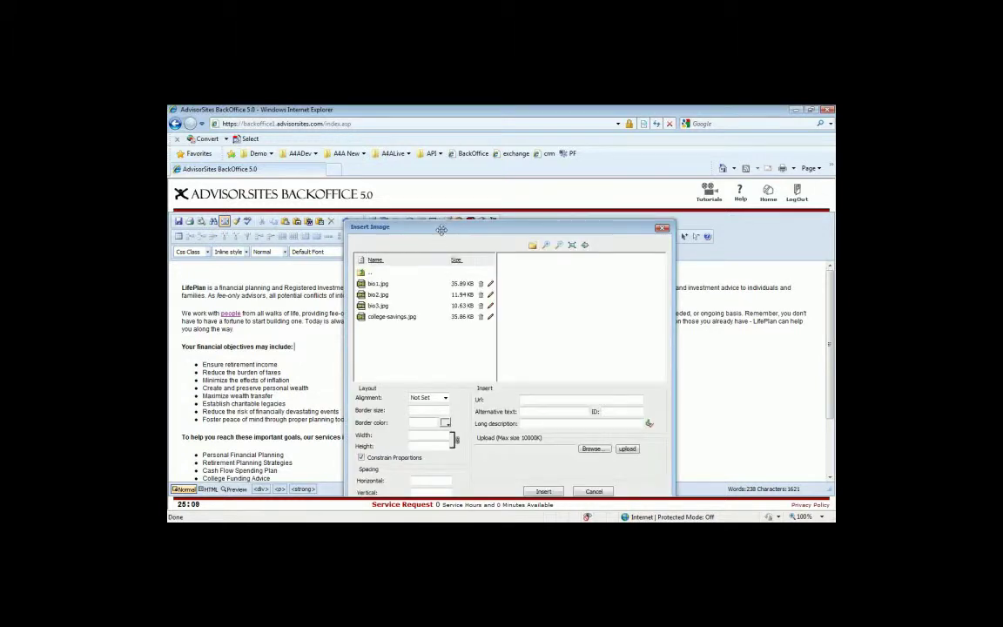
pyautogui.moveTo(441, 222); pyautogui.dragTo(422, 171)
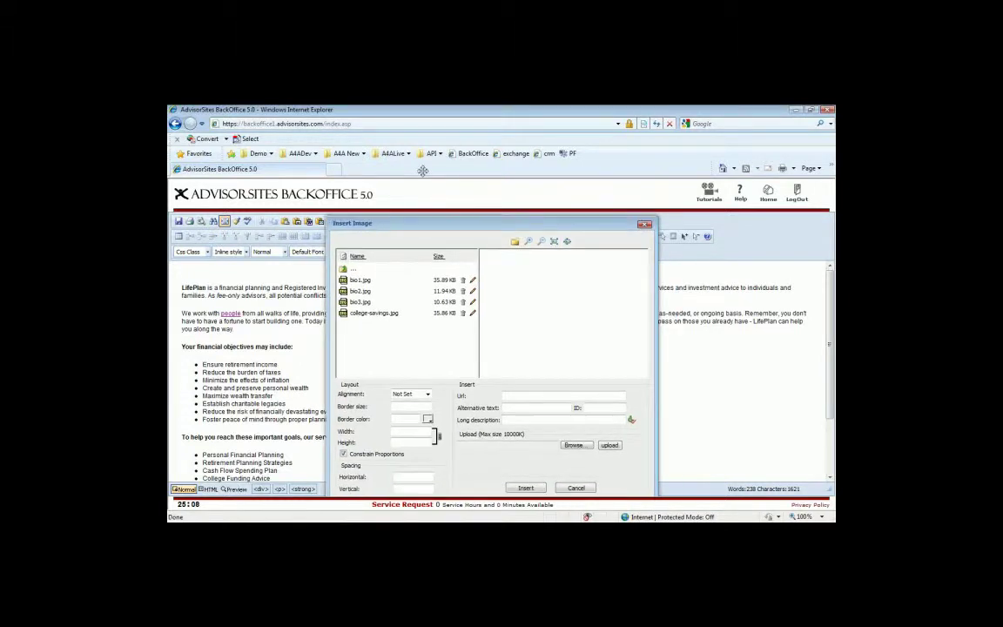
pyautogui.click(572, 444)
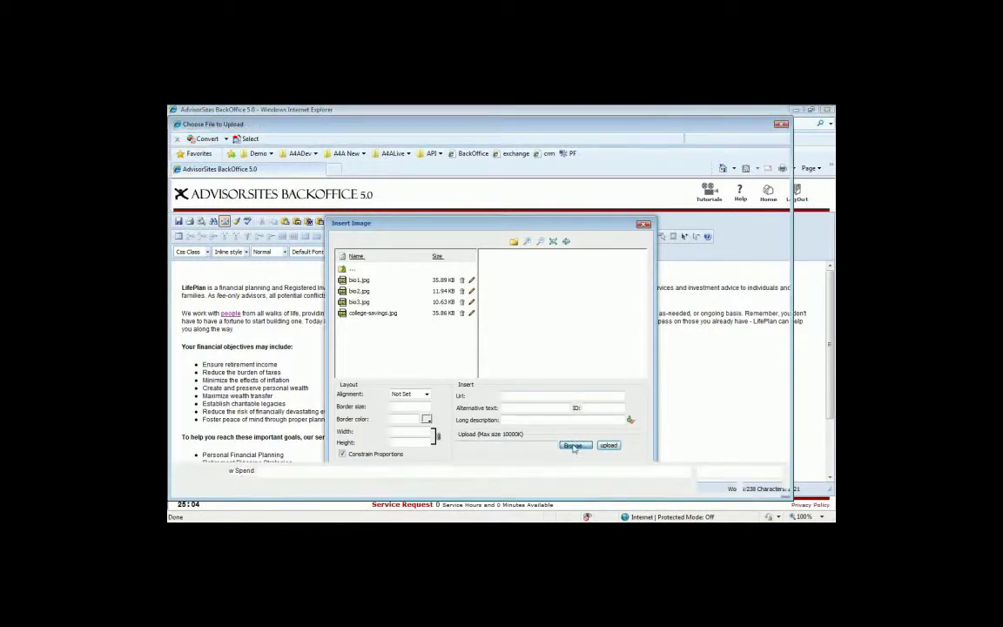
pyautogui.click(286, 201)
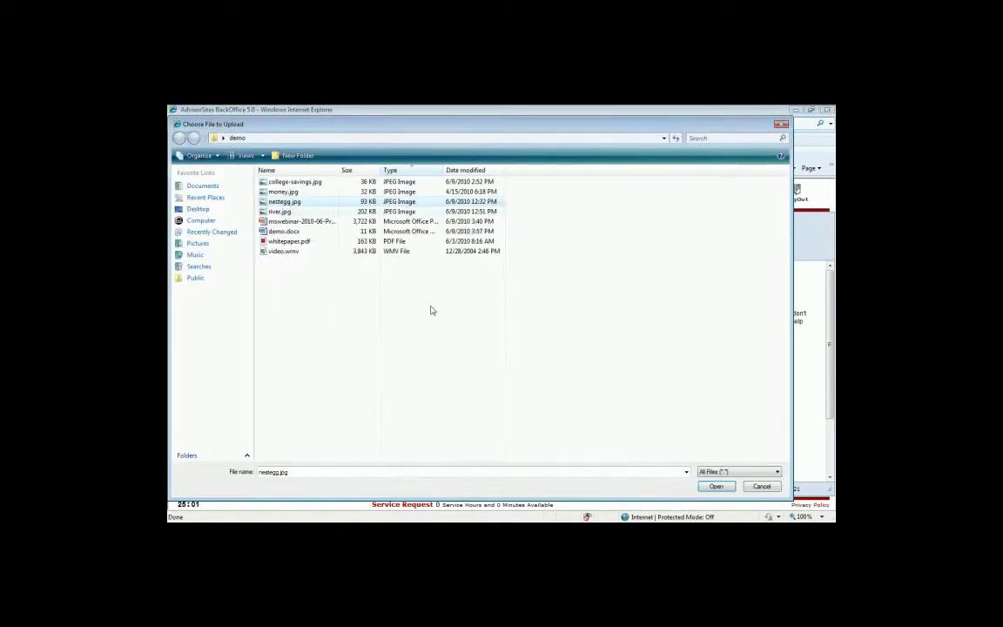
pyautogui.click(716, 486)
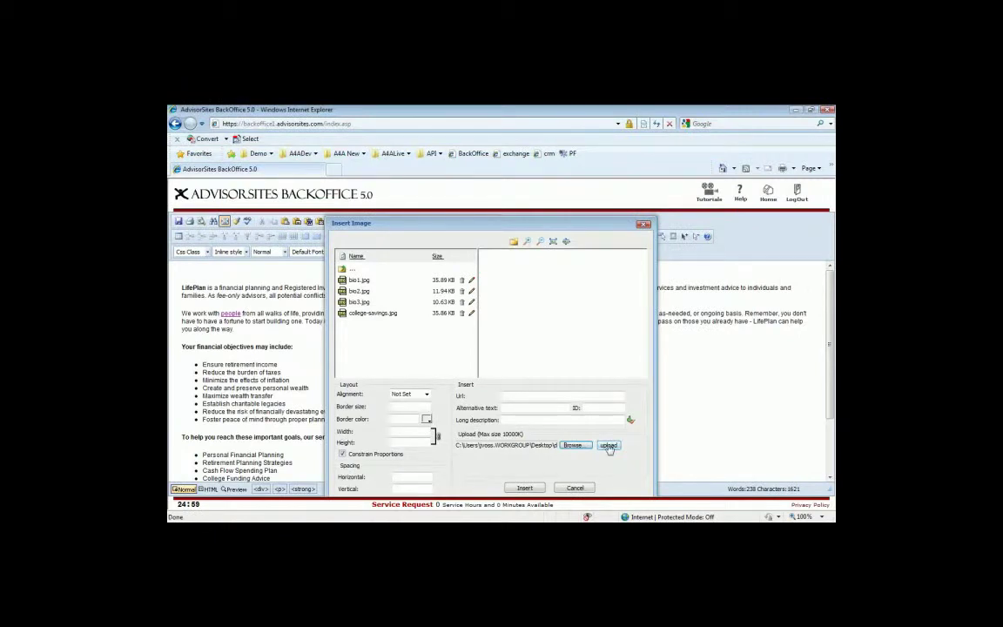
pyautogui.click(608, 445)
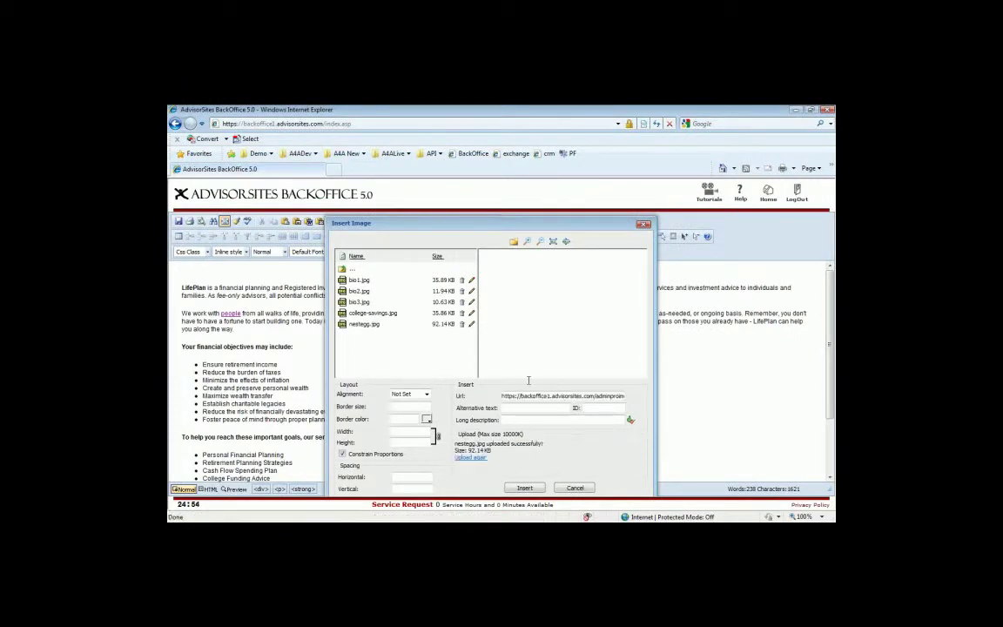
# Choose college-savings.jpg, set its alignment to Right, and insert it beside the financial objectives list
pyautogui.click(369, 312)
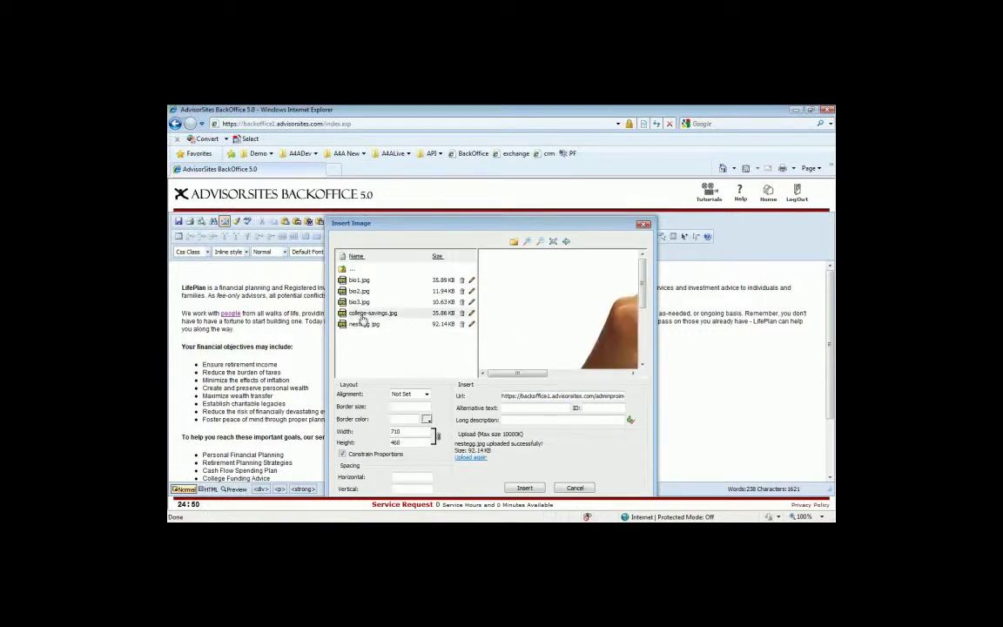
pyautogui.click(364, 323)
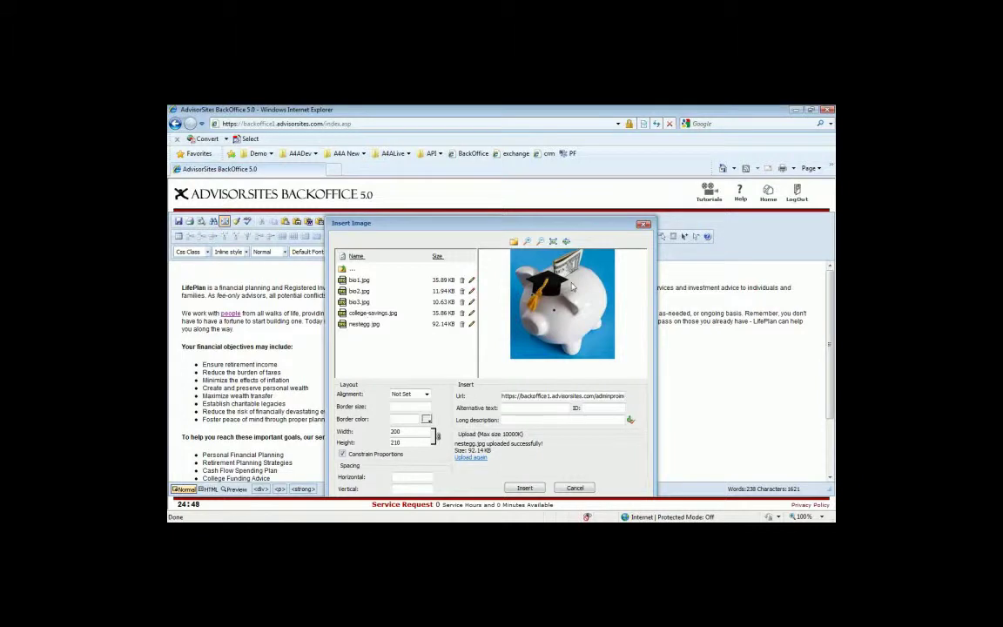
pyautogui.click(414, 434)
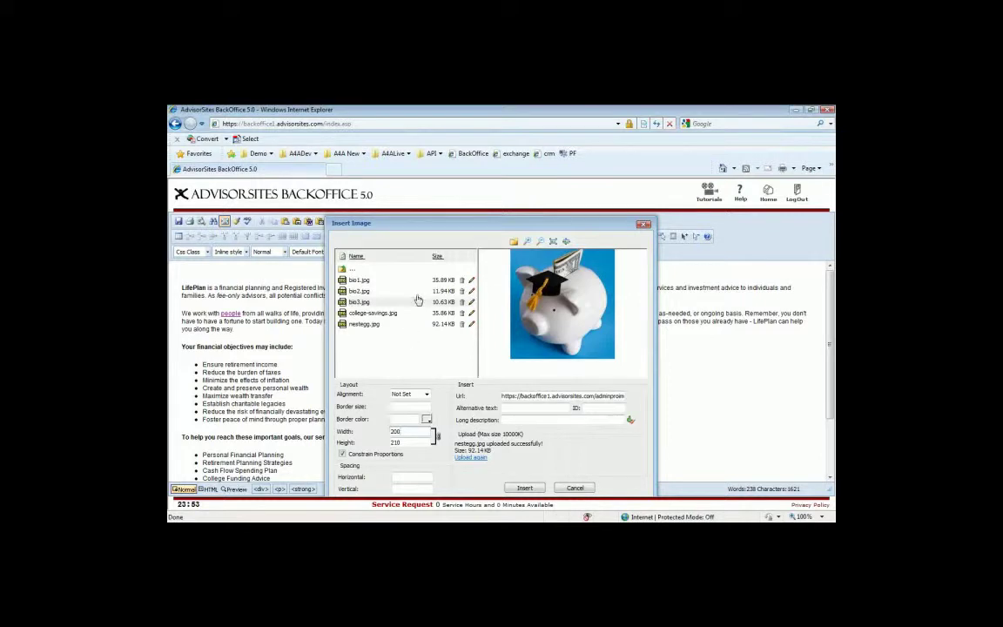
pyautogui.click(416, 393)
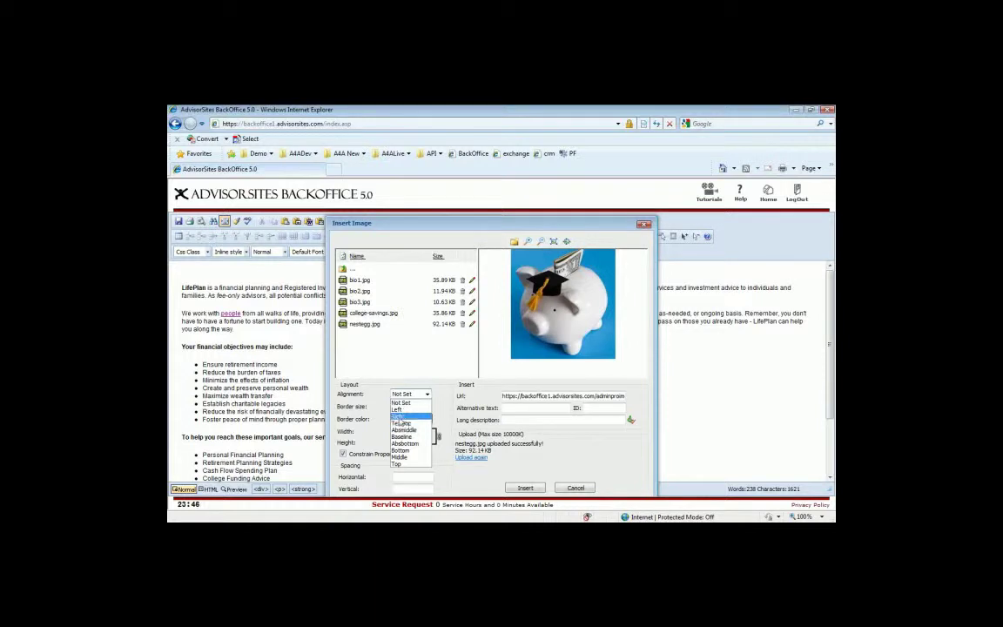
pyautogui.click(399, 417)
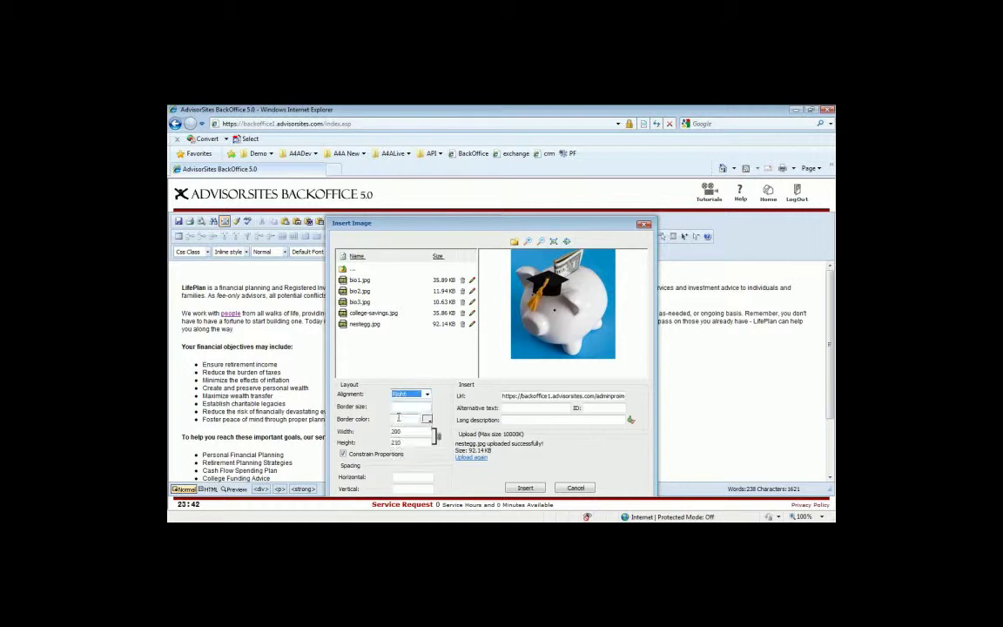
pyautogui.click(536, 490)
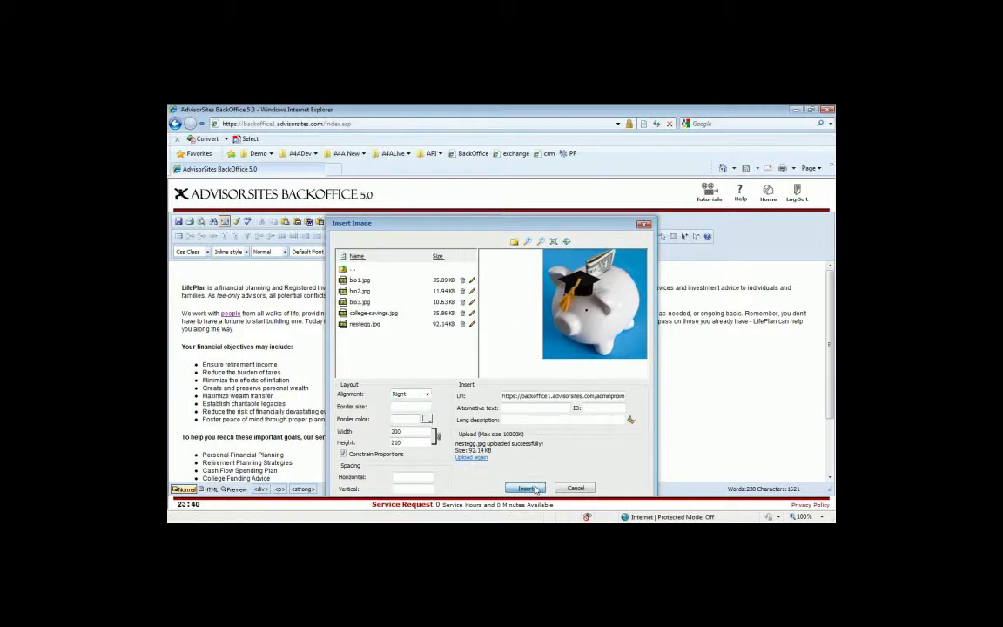
pyautogui.click(548, 404)
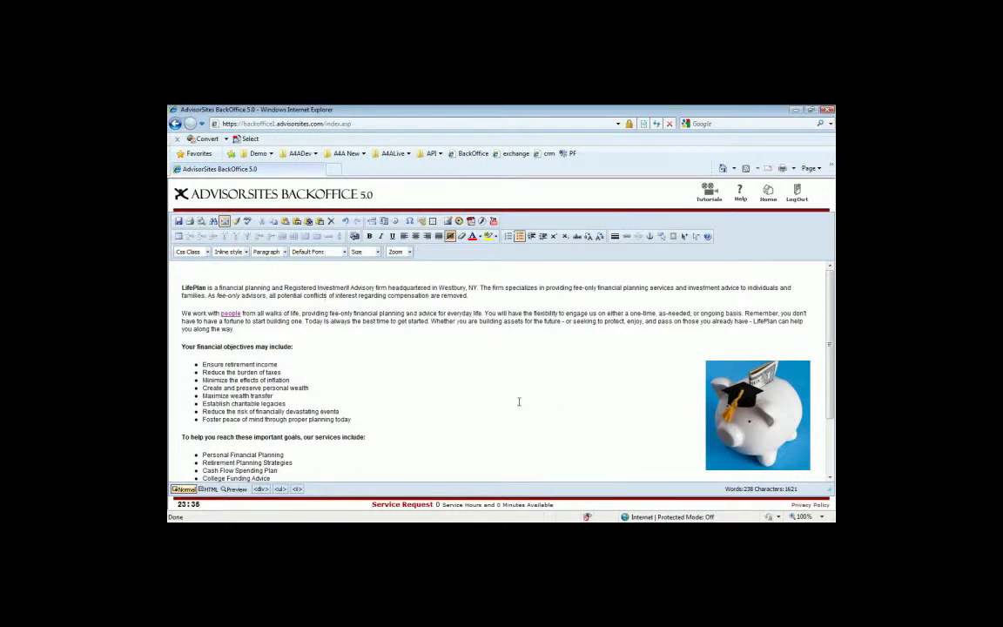
pyautogui.scroll(-3, 517, 401)
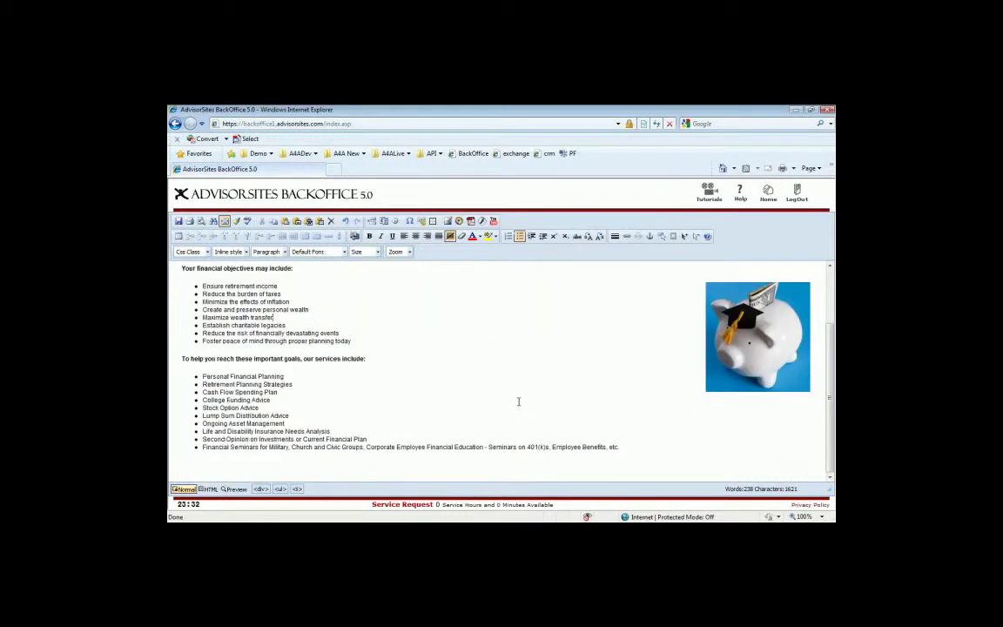
pyautogui.scroll(3, 518, 401)
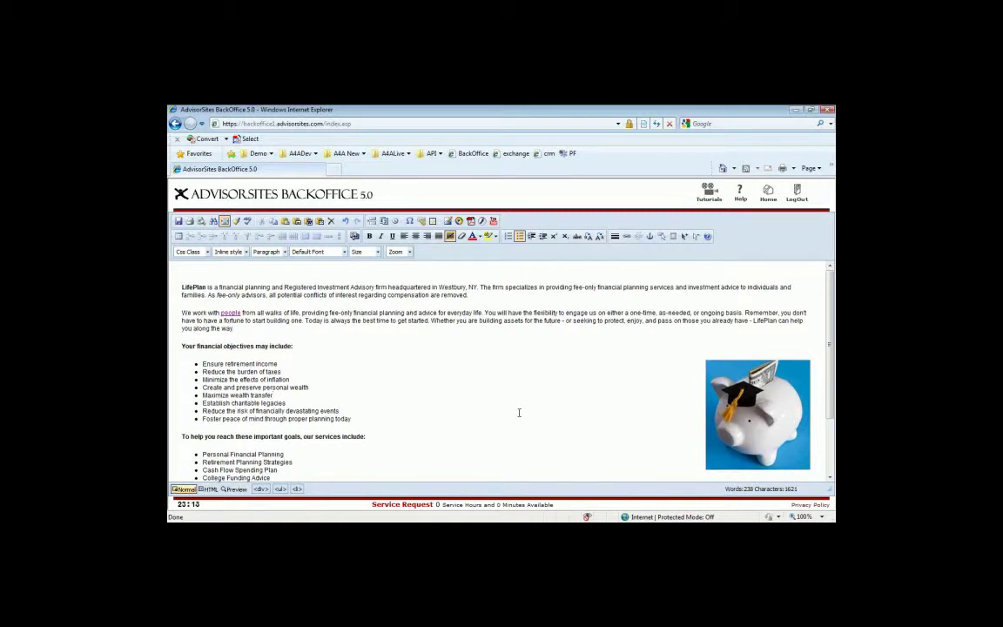
pyautogui.scroll(-2, 518, 413)
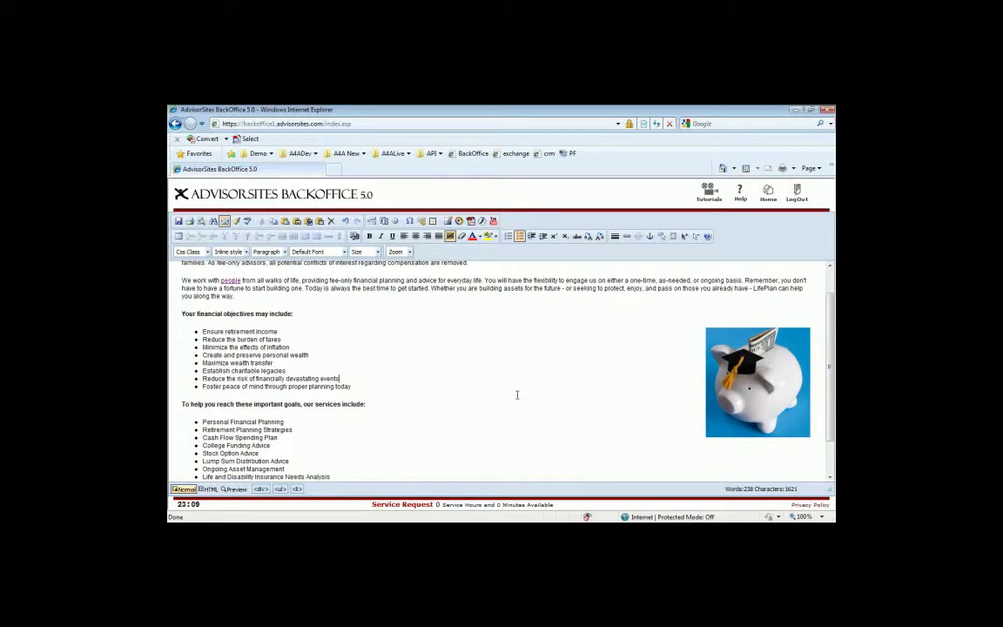
pyautogui.scroll(2, 517, 395)
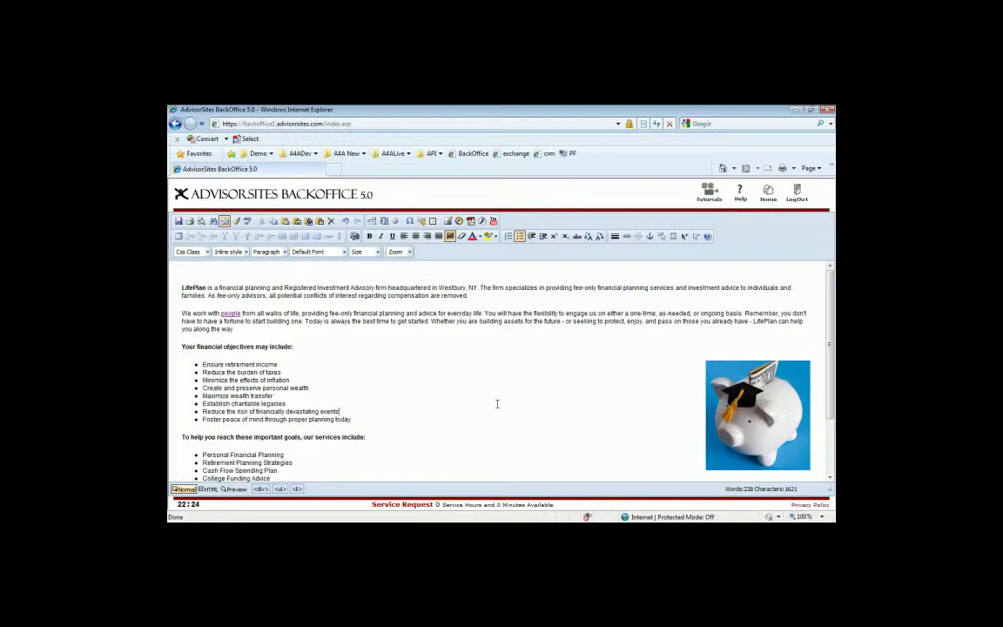
# Examine the HTML source code of the Services text, including the image and link tags
pyautogui.scroll(-3, 497, 404)
pyautogui.click(397, 467)
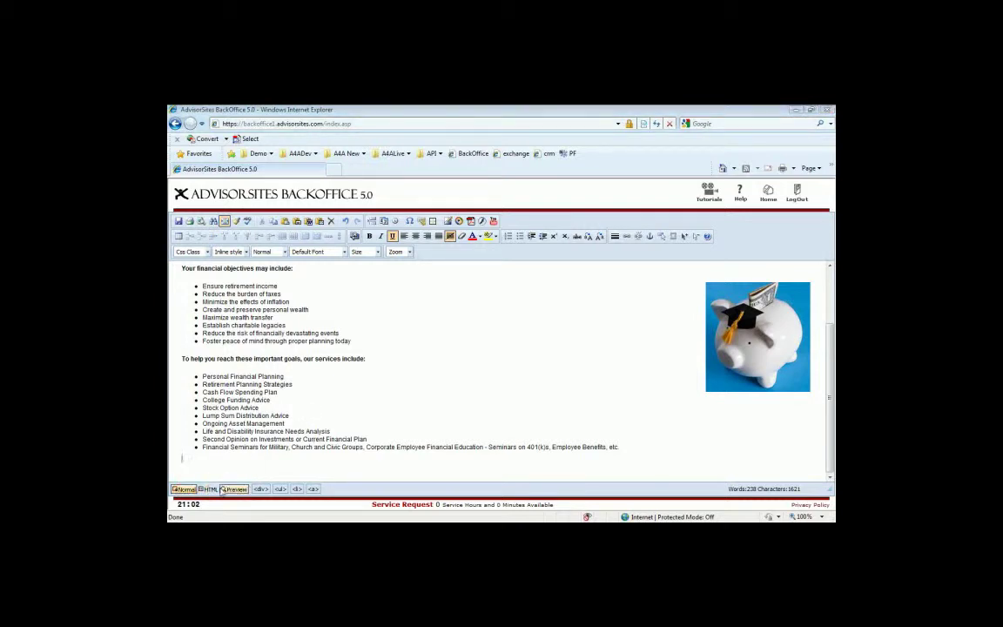
pyautogui.click(209, 492)
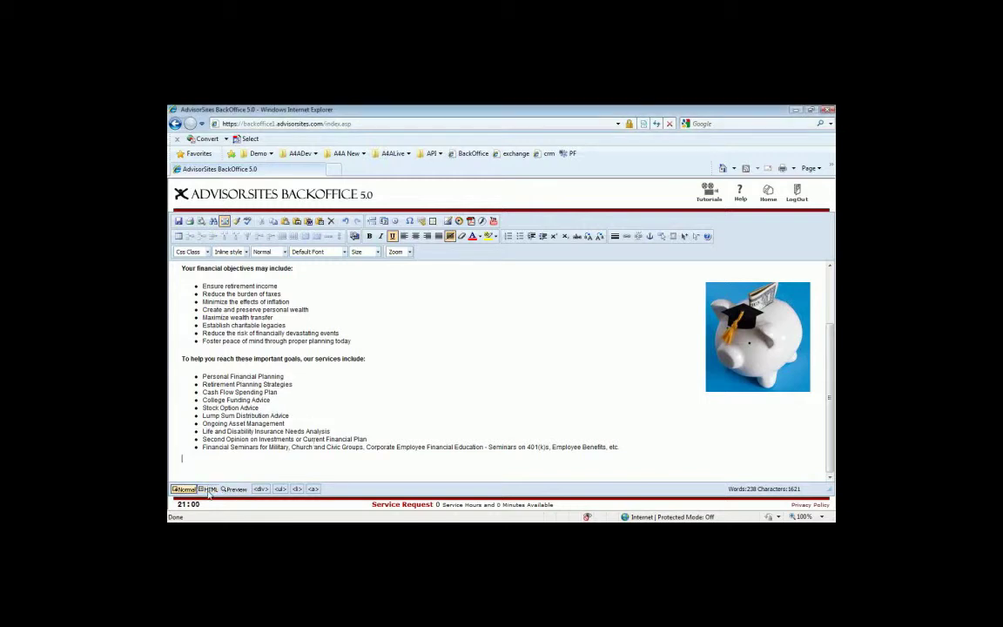
pyautogui.click(209, 490)
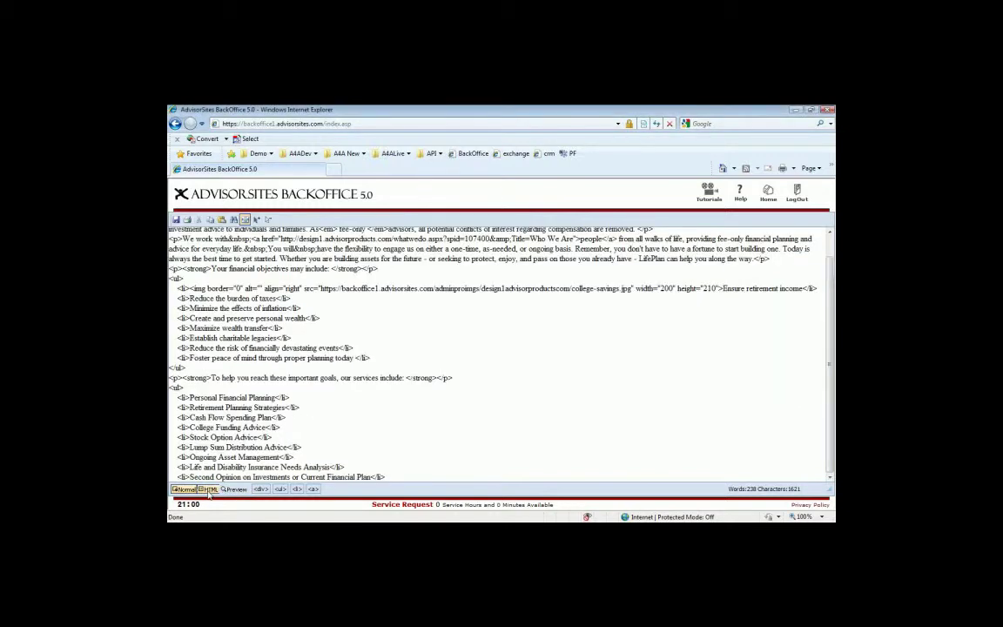
pyautogui.scroll(-2, 360, 347)
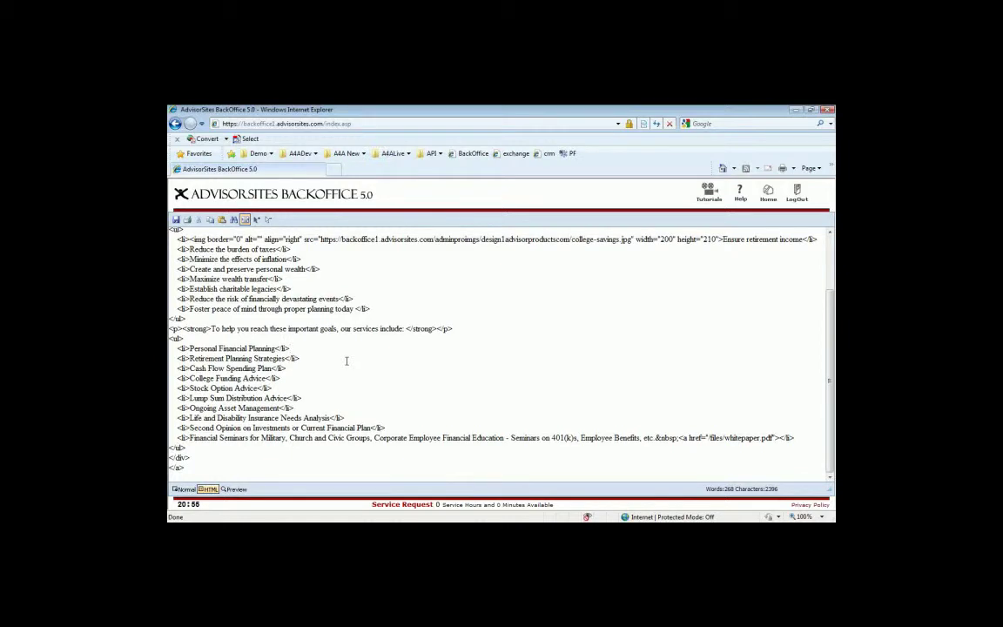
pyautogui.scroll(3, 398, 353)
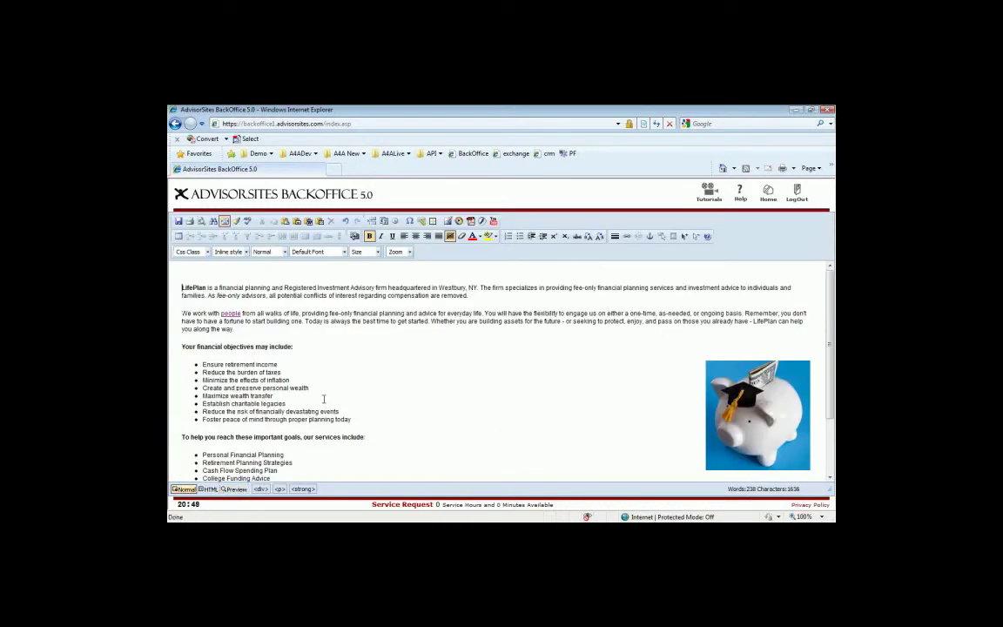
# Insert a 2 x 2 table below the final services list and enter "Text" in its first cell
pyautogui.scroll(-3, 324, 399)
pyautogui.click(261, 471)
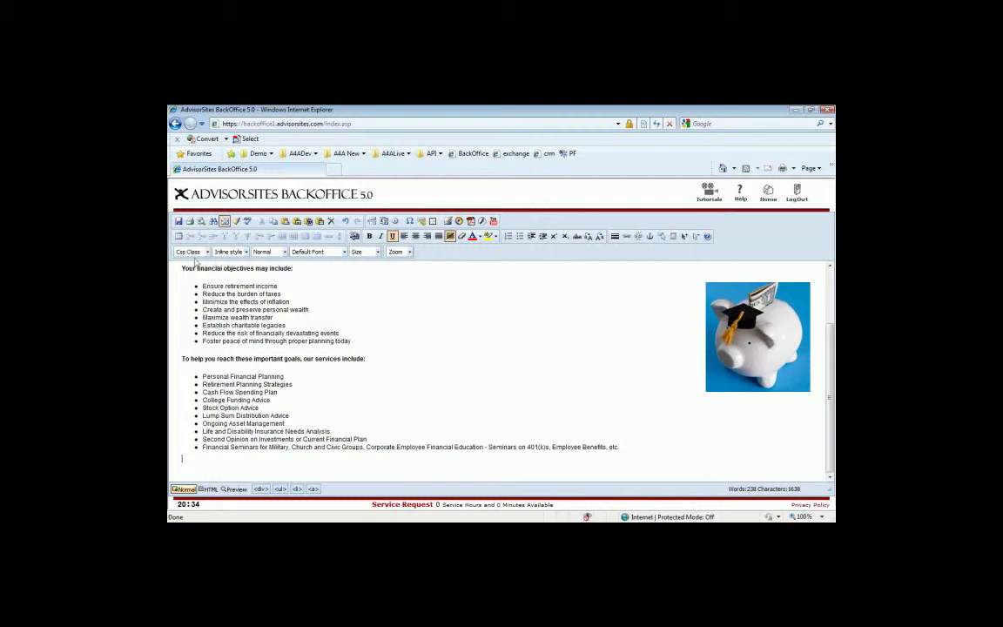
pyautogui.click(177, 236)
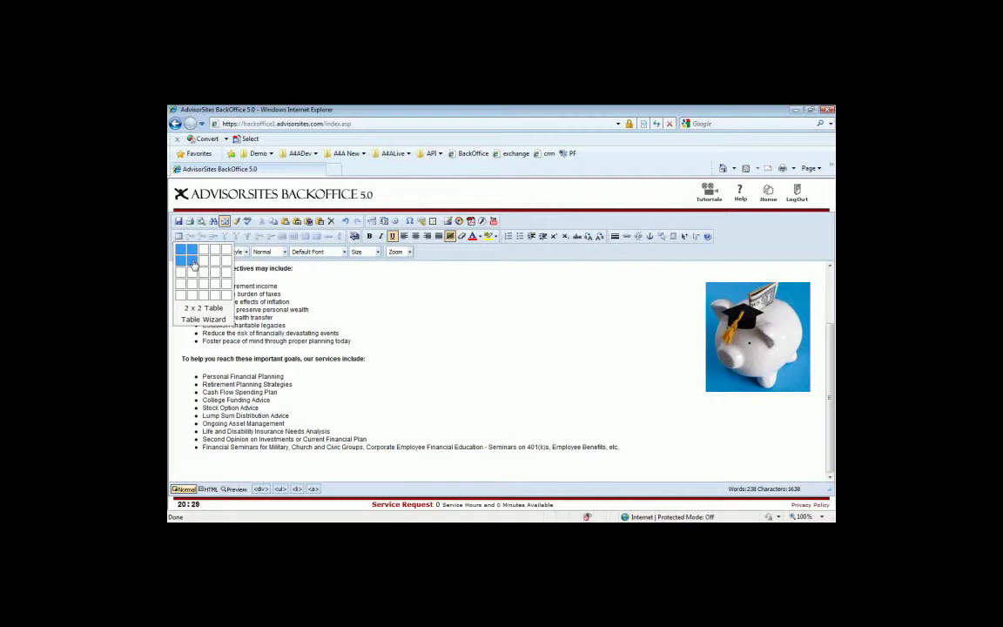
pyautogui.click(193, 262)
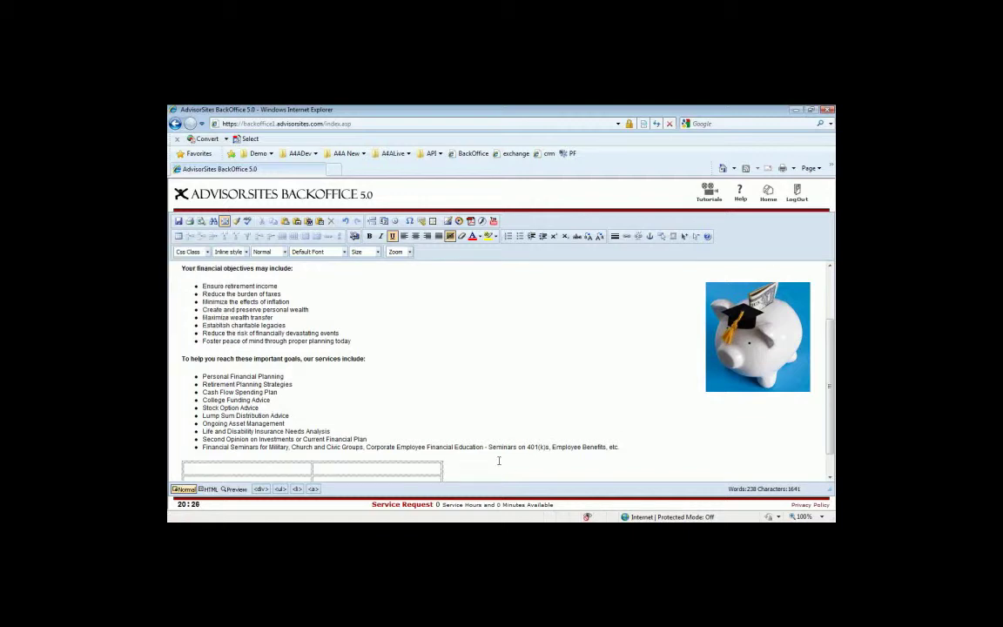
pyautogui.scroll(-1, 498, 458)
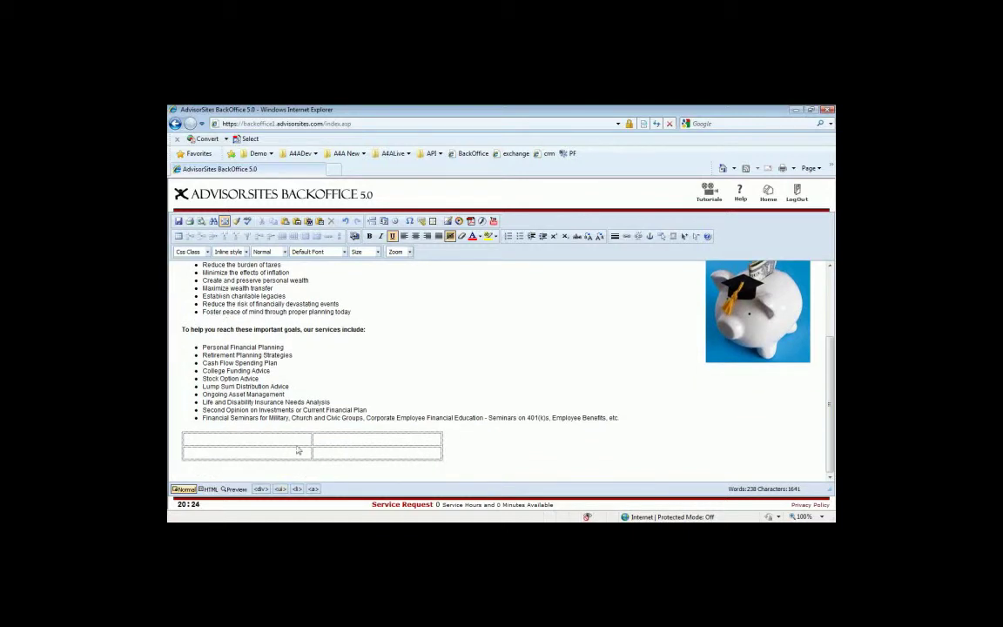
pyautogui.click(247, 438)
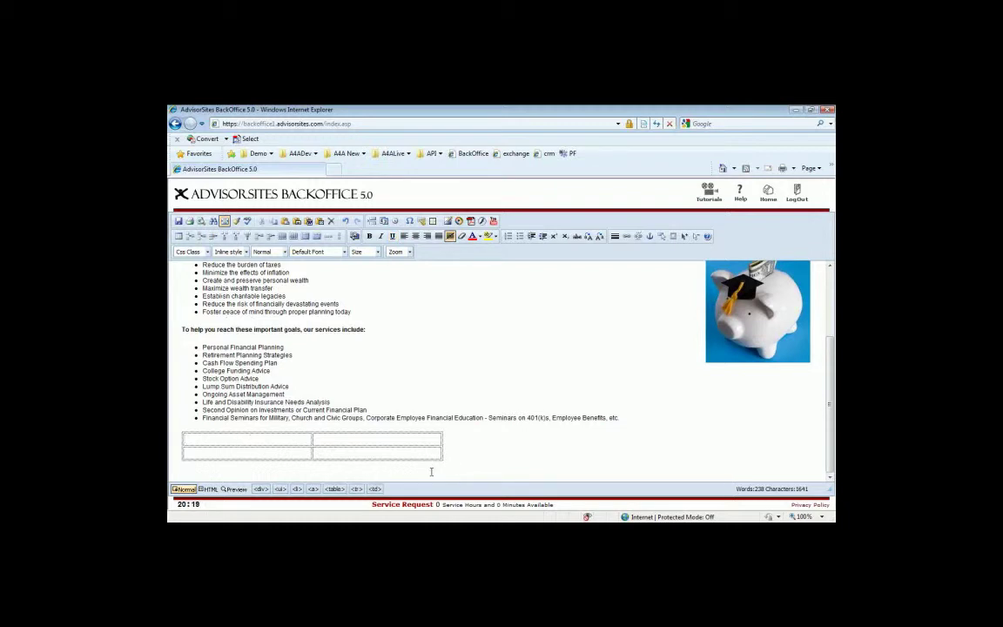
pyautogui.write('Text')
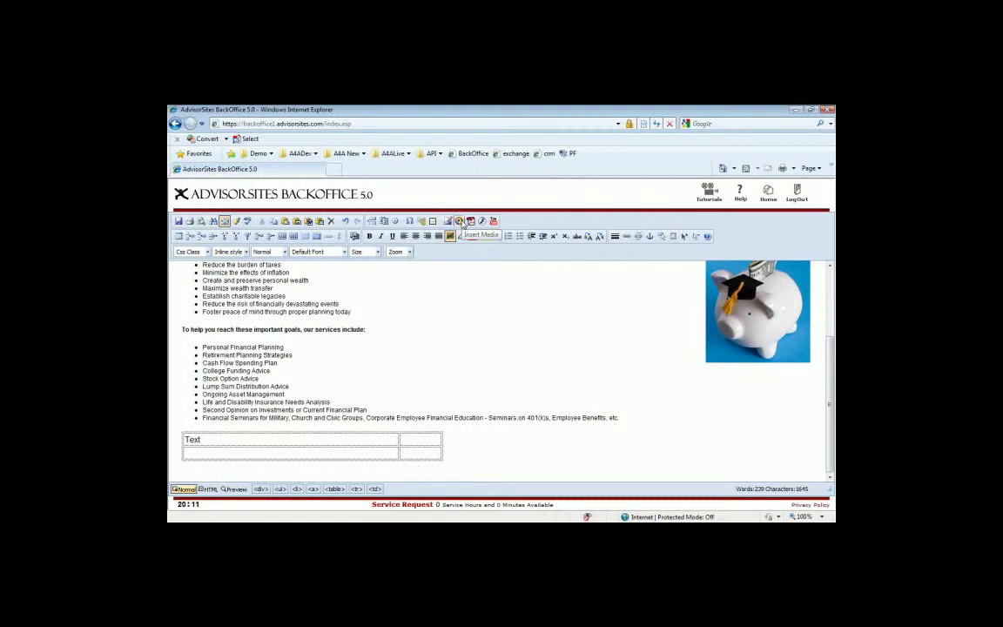
# Upload video.wmv from the demo folder as media and insert it into the first row's second table cell
pyautogui.click(459, 221)
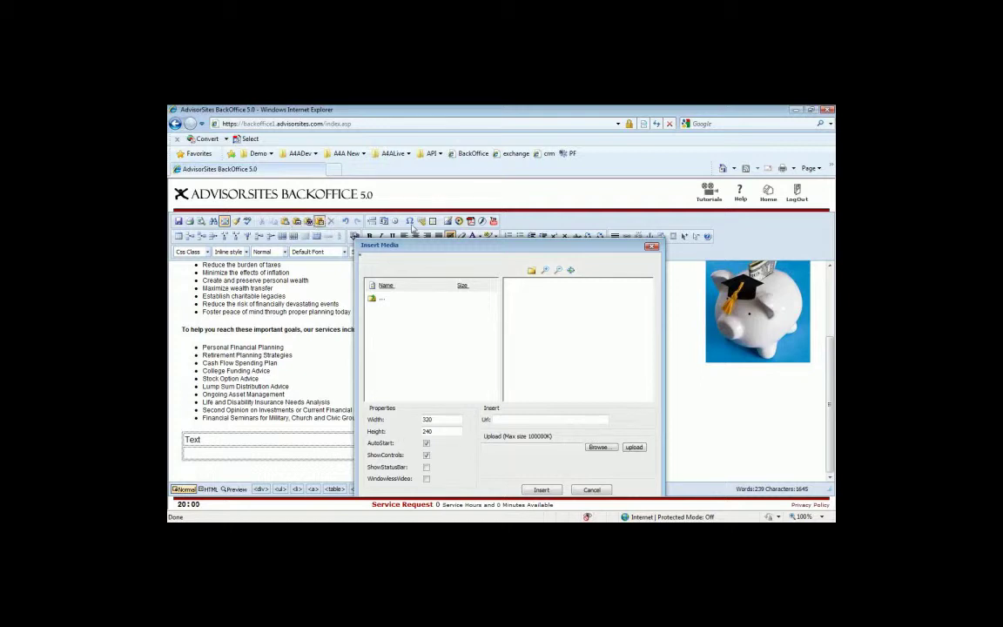
pyautogui.click(598, 447)
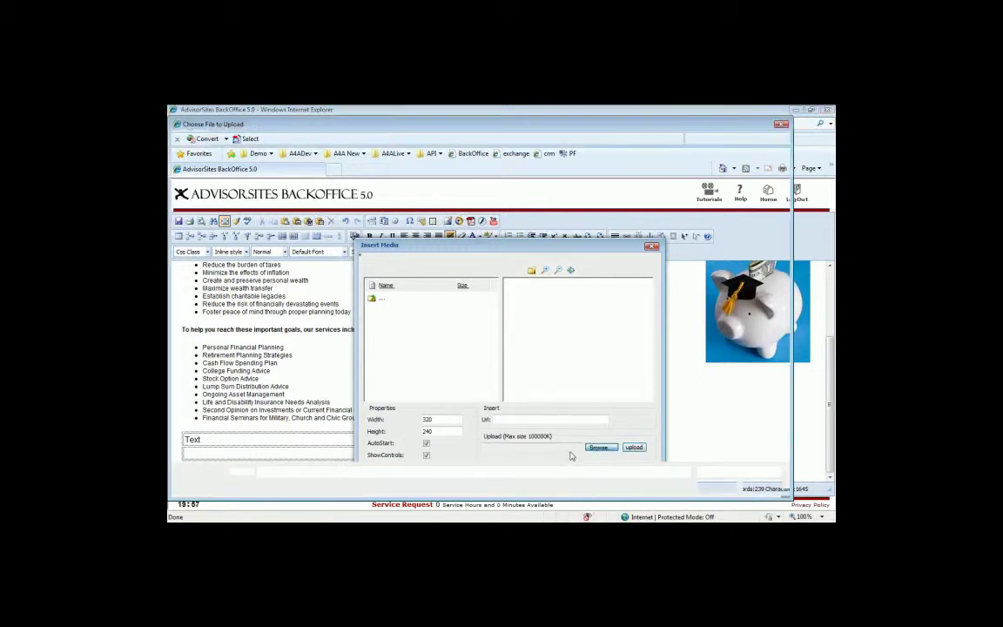
pyautogui.click(283, 250)
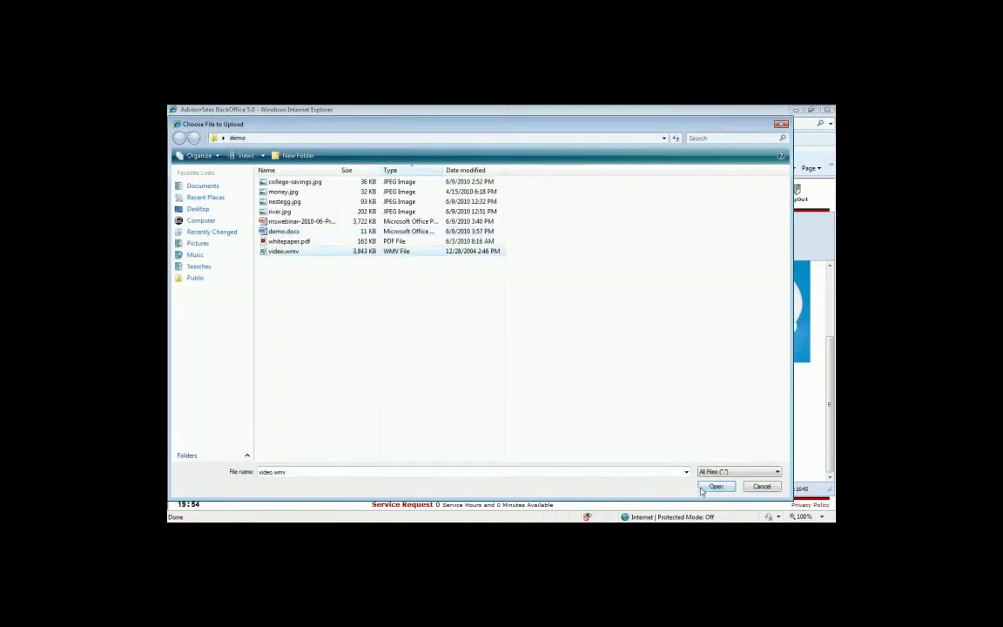
pyautogui.click(703, 489)
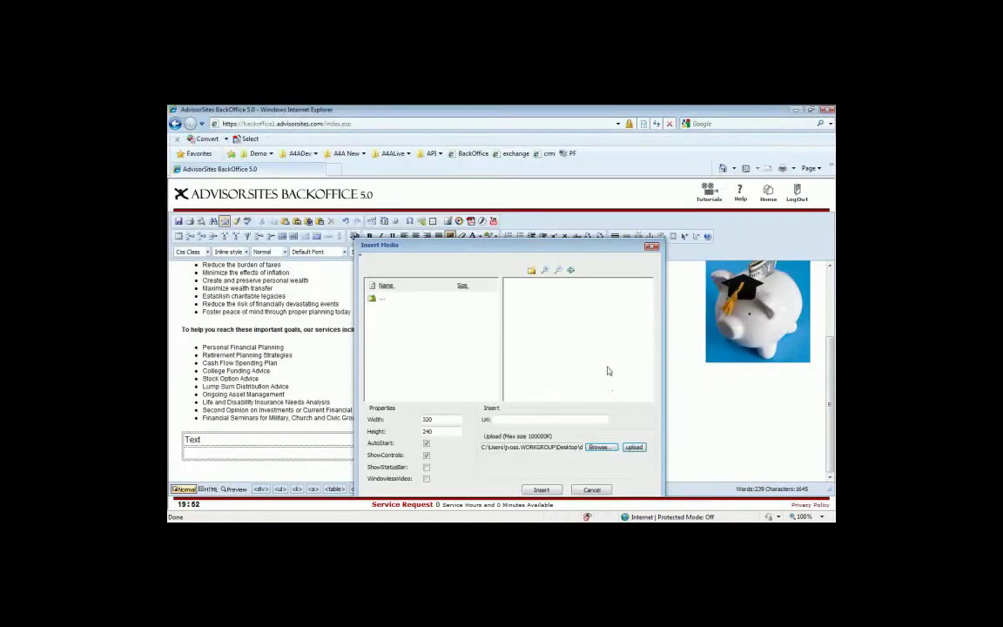
pyautogui.click(633, 448)
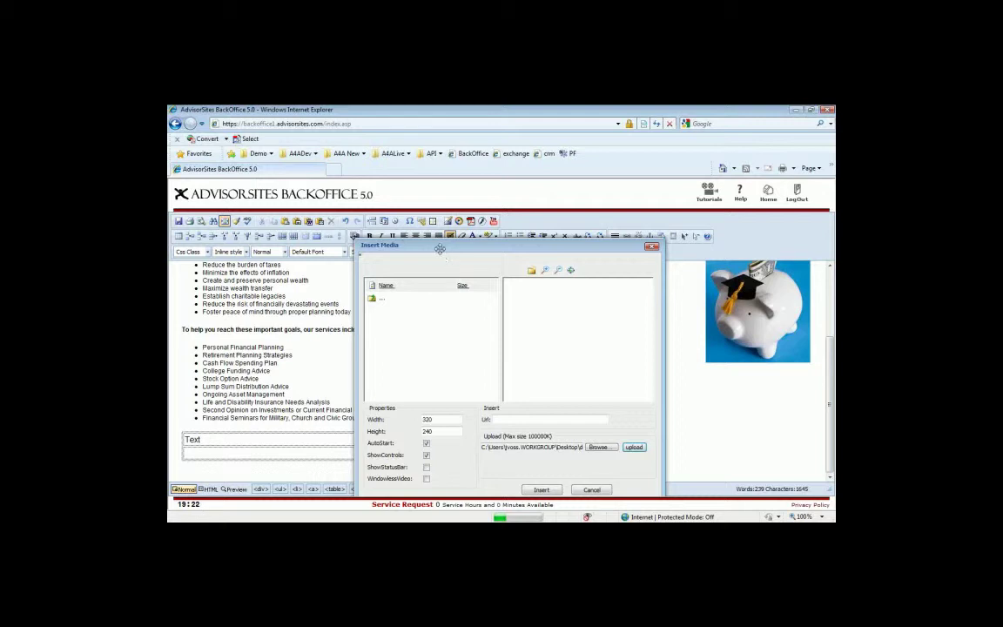
pyautogui.moveTo(440, 248); pyautogui.dragTo(435, 228)
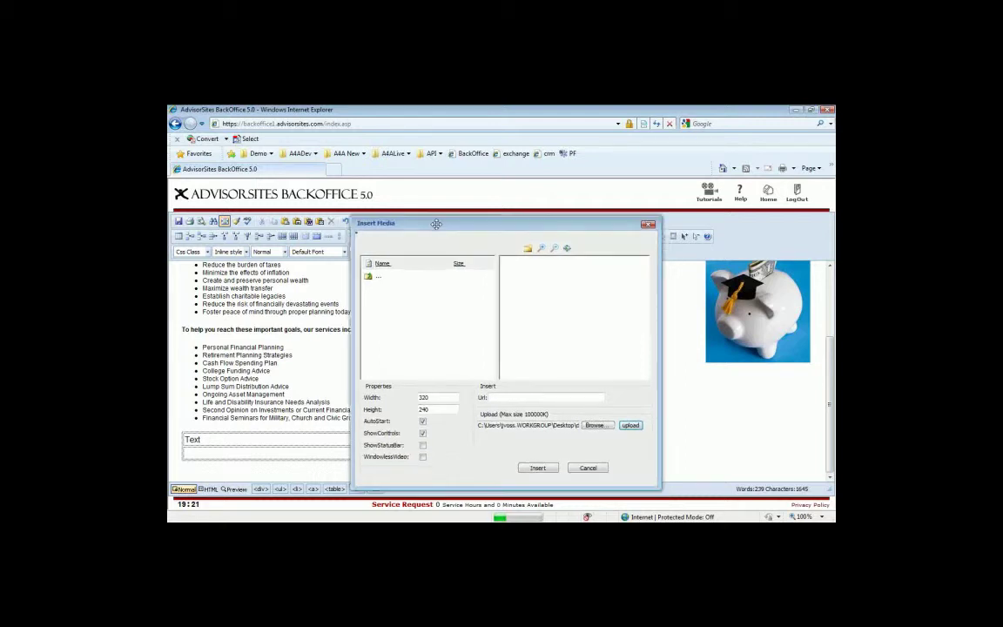
pyautogui.click(545, 344)
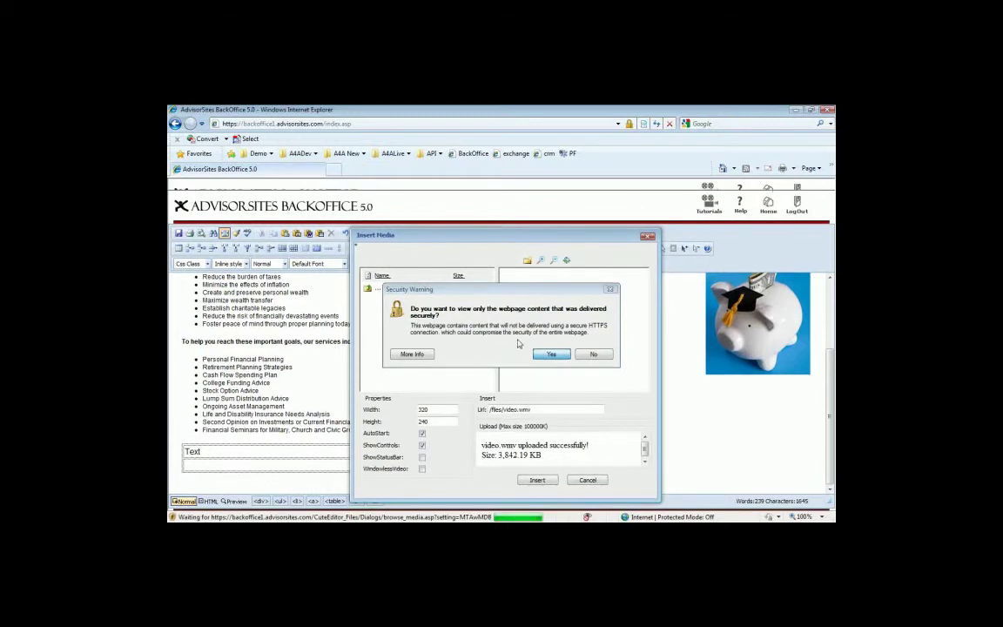
pyautogui.click(539, 481)
pyautogui.scroll(-3, 548, 426)
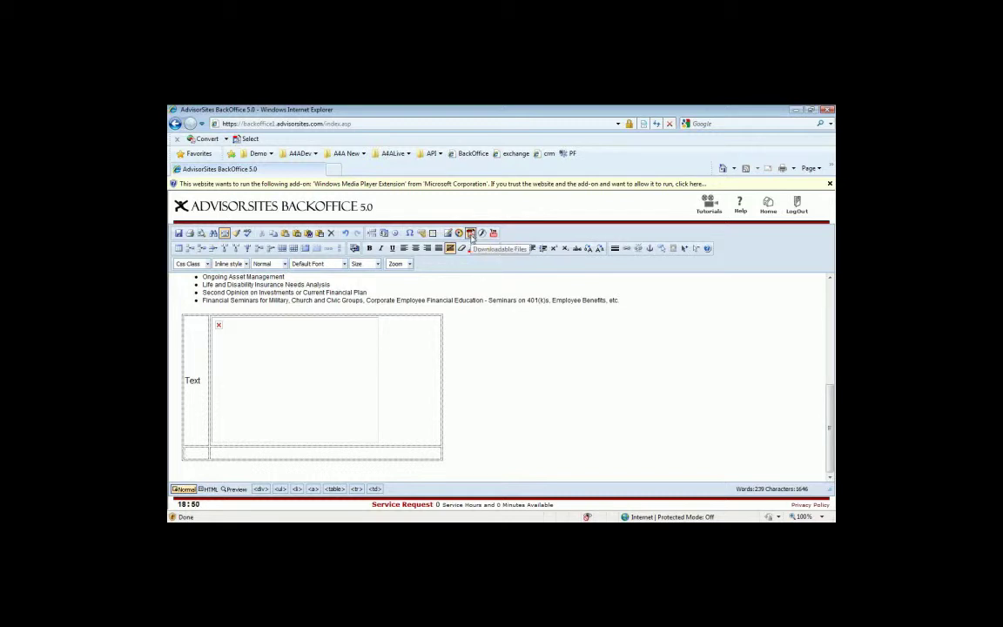
# Upload whitepaper.pdf to the downloadable files, select it, and insert its link into the second row's first table cell
pyautogui.click(470, 233)
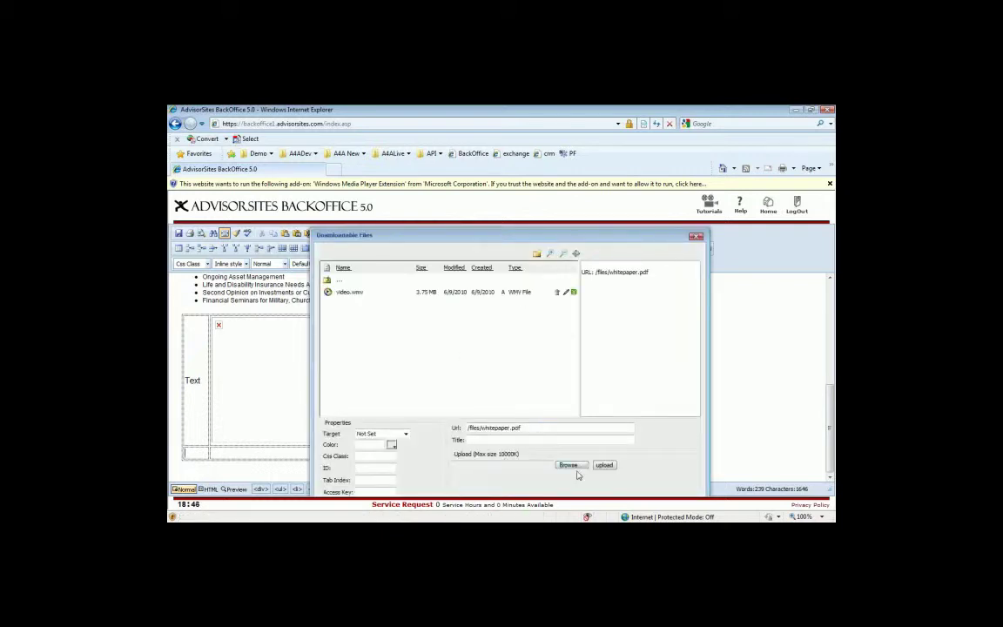
pyautogui.click(571, 465)
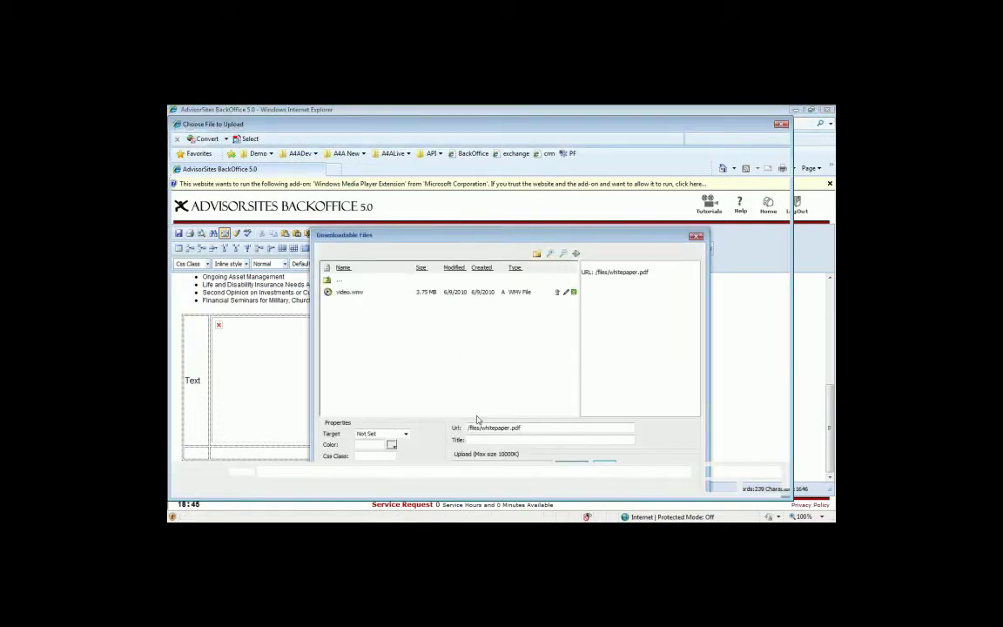
pyautogui.doubleClick(296, 219)
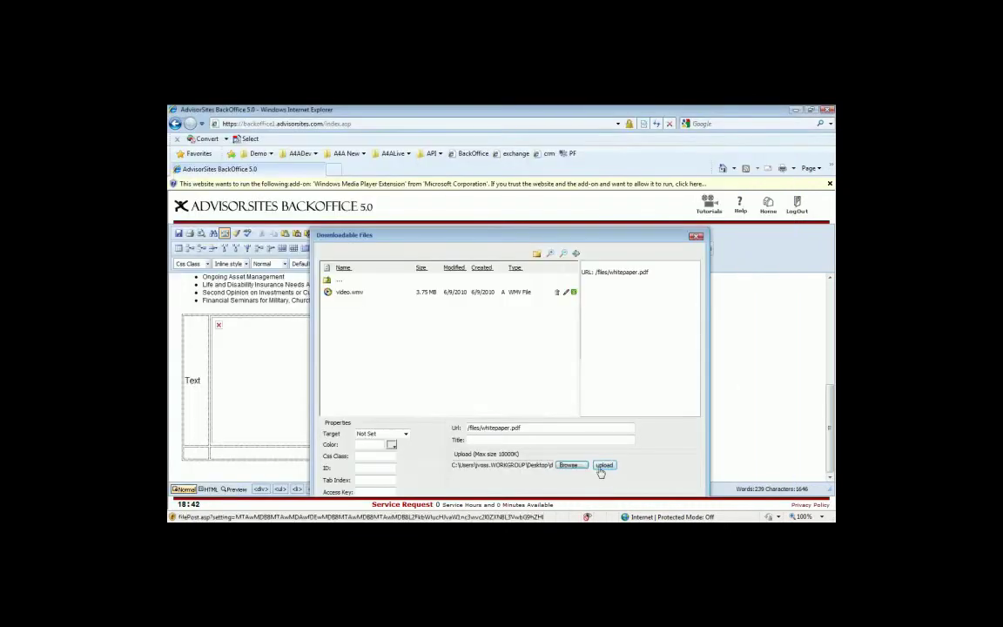
pyautogui.click(604, 465)
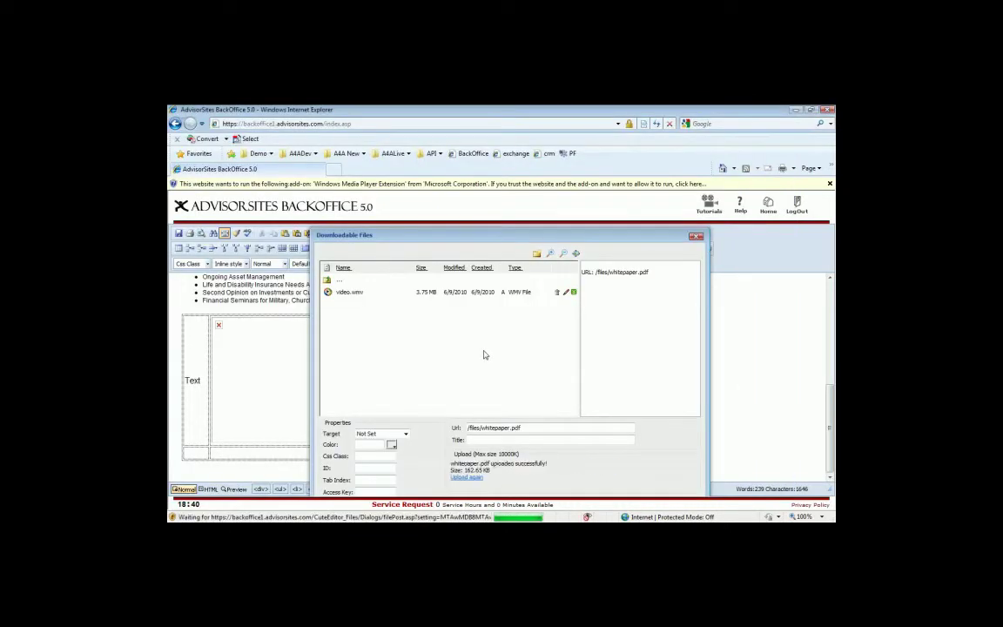
pyautogui.click(351, 303)
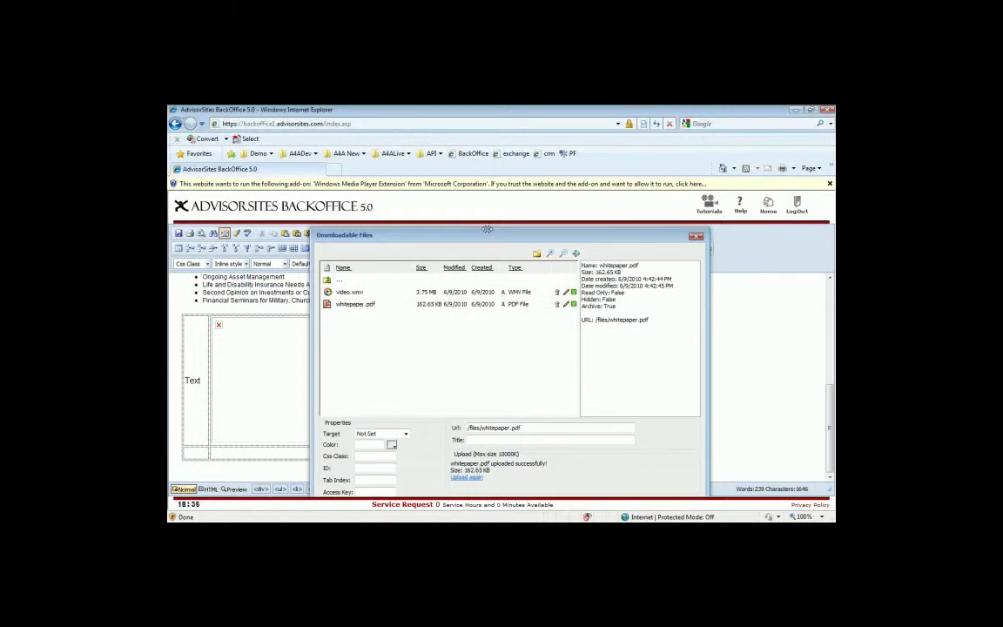
pyautogui.moveTo(486, 229); pyautogui.dragTo(463, 230)
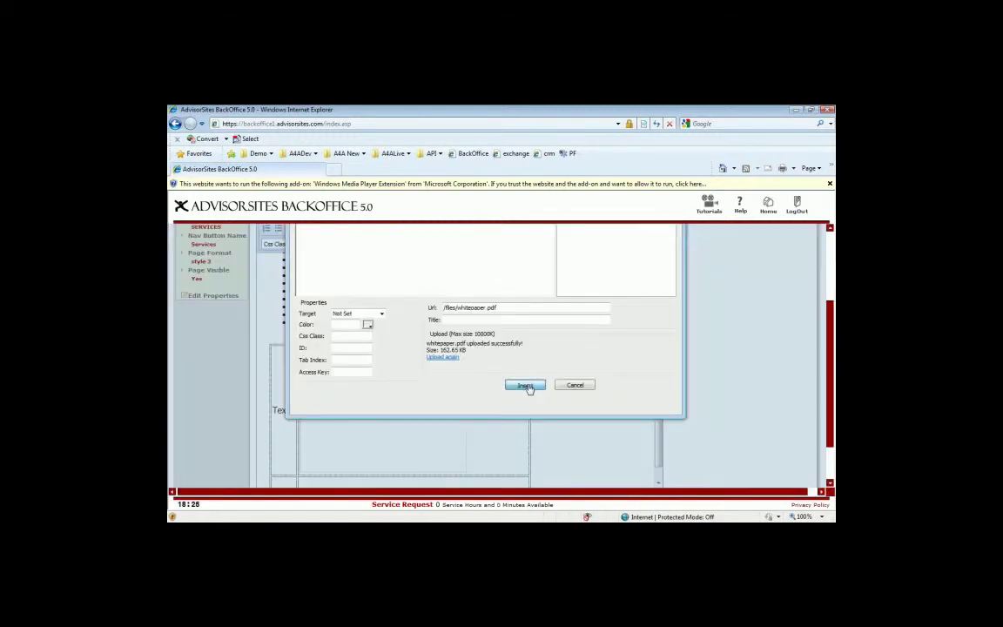
pyautogui.click(524, 384)
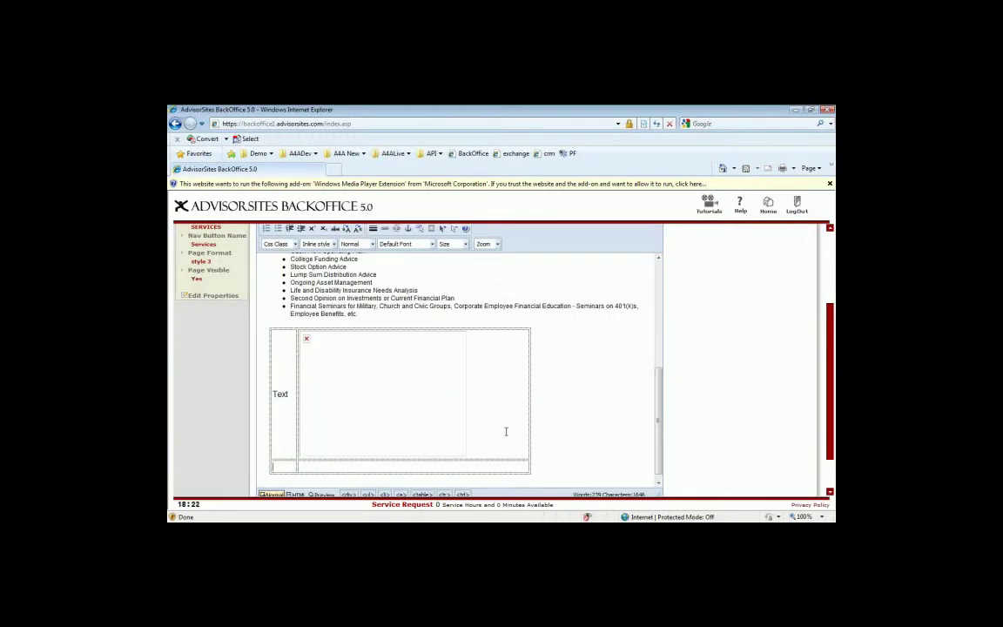
# Enter "Download Whitepaper" in the second row's second table cell and link that text to the downloadable file /files/whitepaper.pdf
pyautogui.click(435, 462)
pyautogui.write('Download Whitepaper')
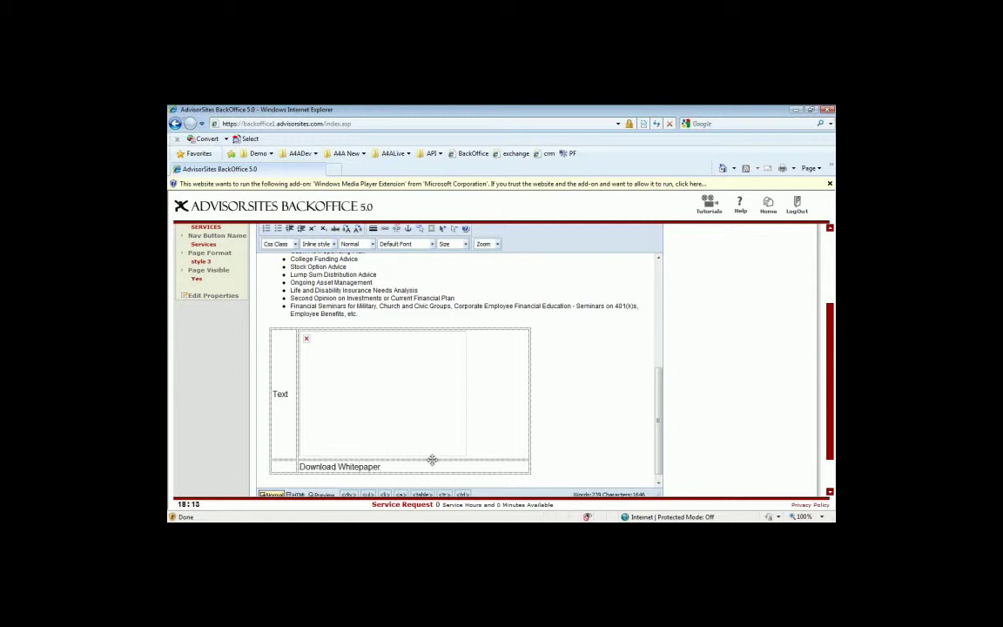
pyautogui.hotkey('shift', 'Home')
pyautogui.click(694, 305)
pyautogui.click(396, 466)
pyautogui.hotkey('shift', 'Home')
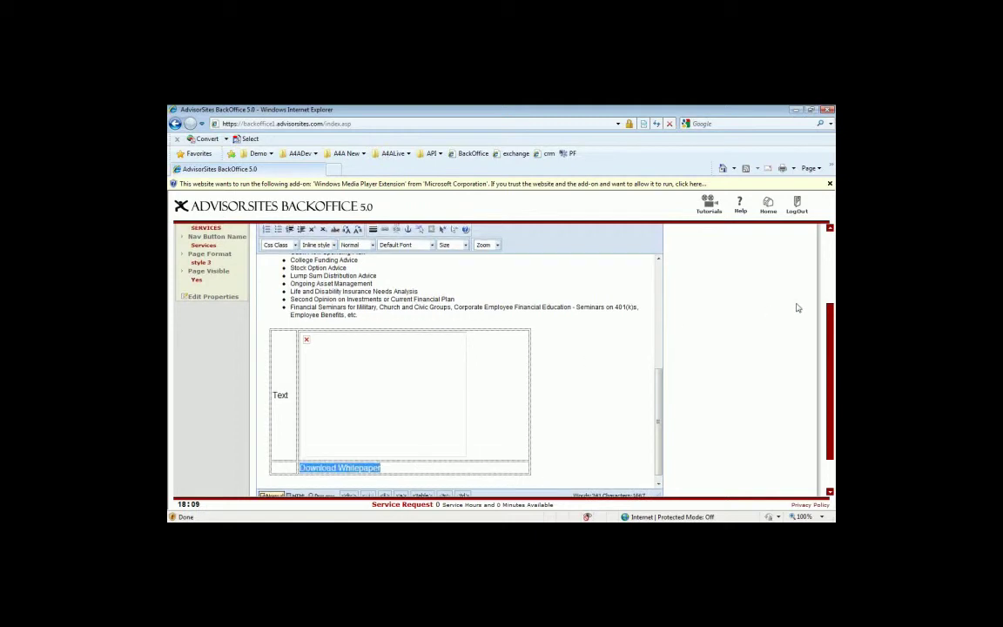
pyautogui.scroll(3, 797, 308)
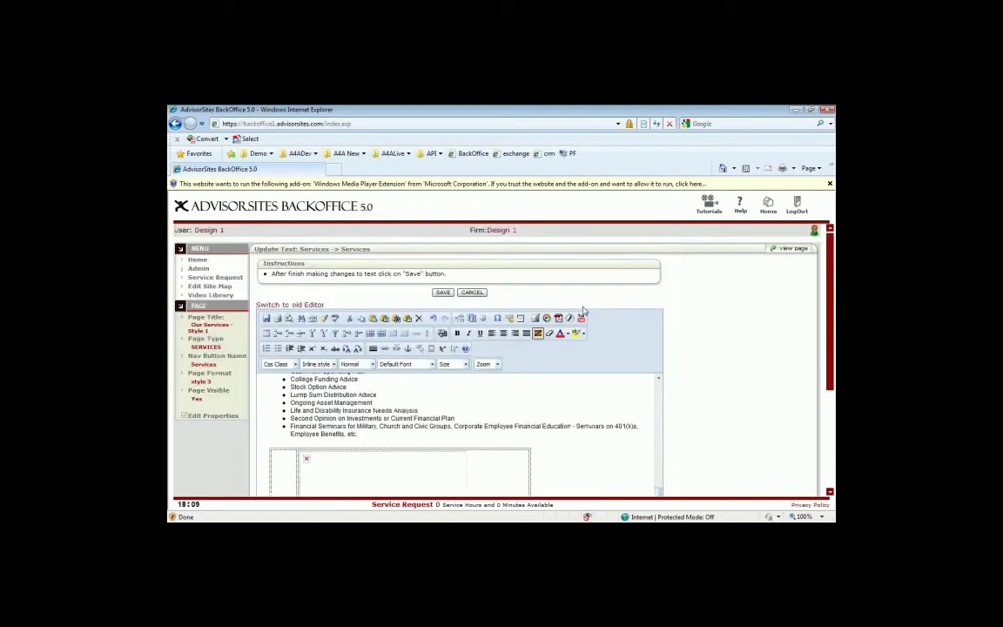
pyautogui.click(581, 316)
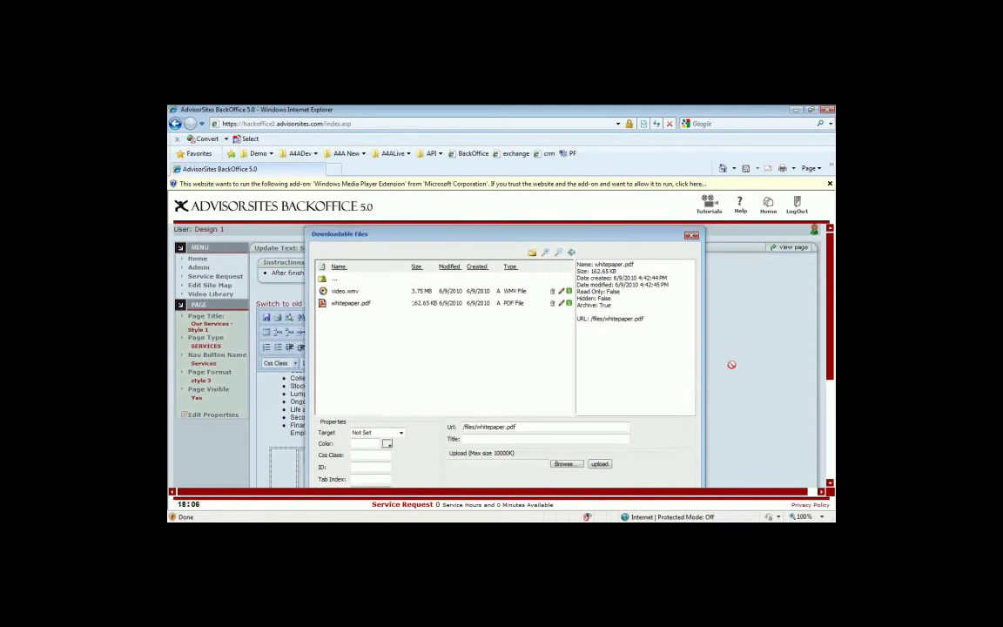
pyautogui.scroll(-2, 731, 364)
pyautogui.click(544, 426)
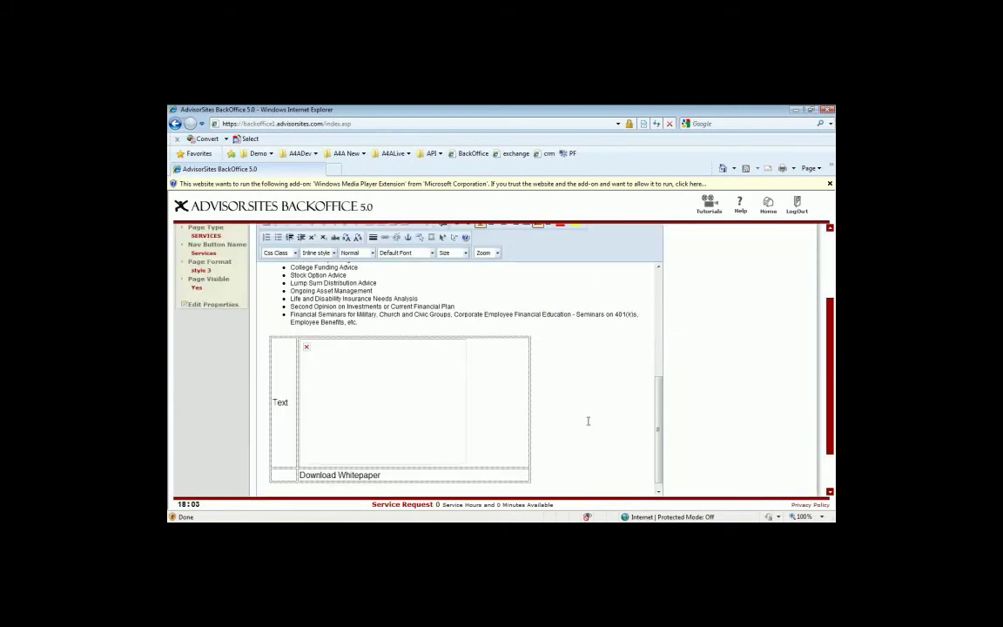
# Save the Services text changes and allow the Windows Media Player Extension add-on to run
pyautogui.scroll(-2, 586, 419)
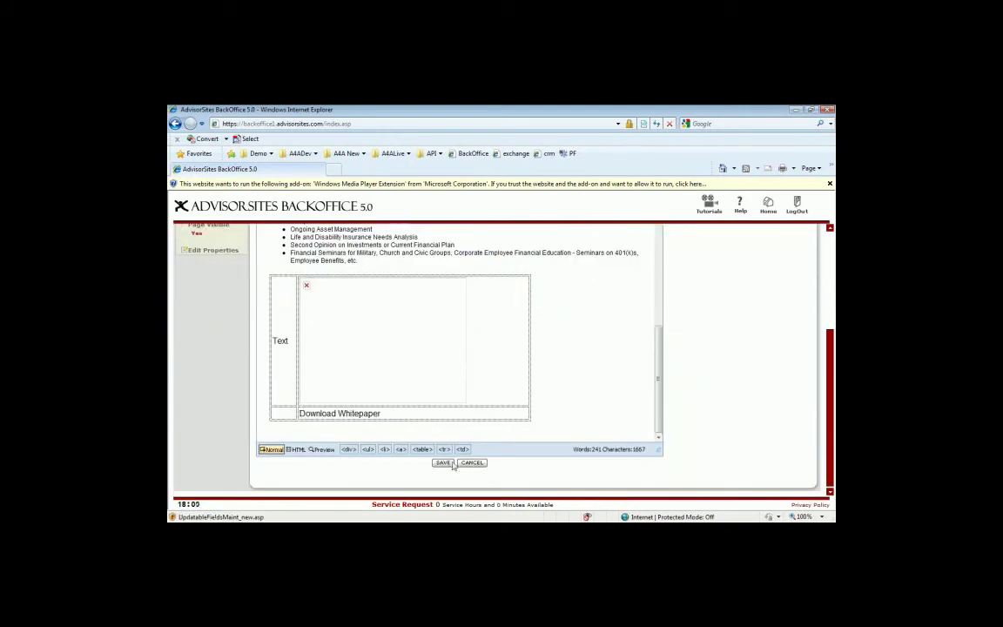
pyautogui.click(450, 464)
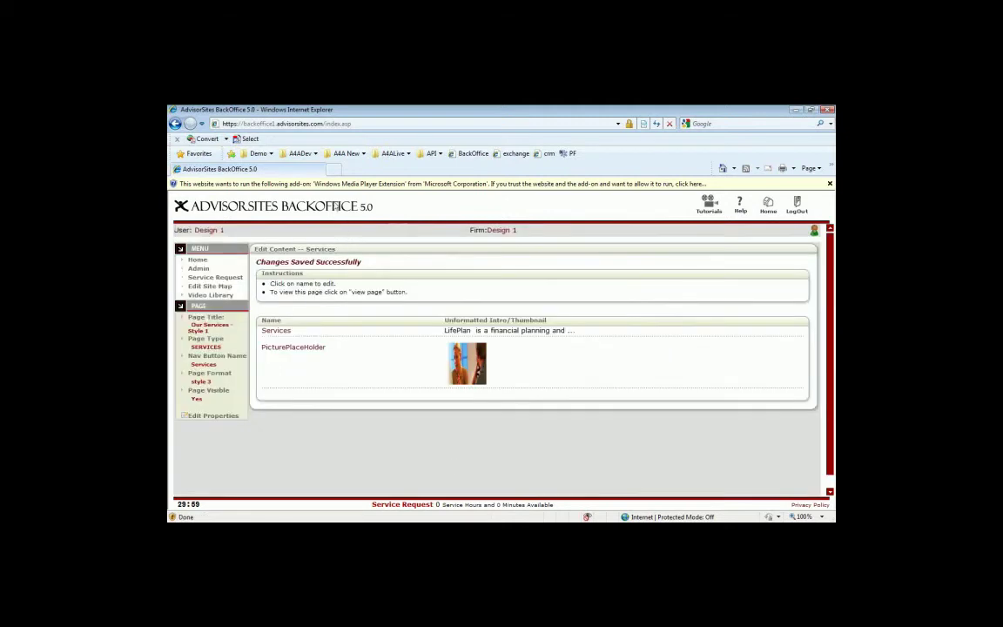
pyautogui.click(347, 186)
pyautogui.click(386, 197)
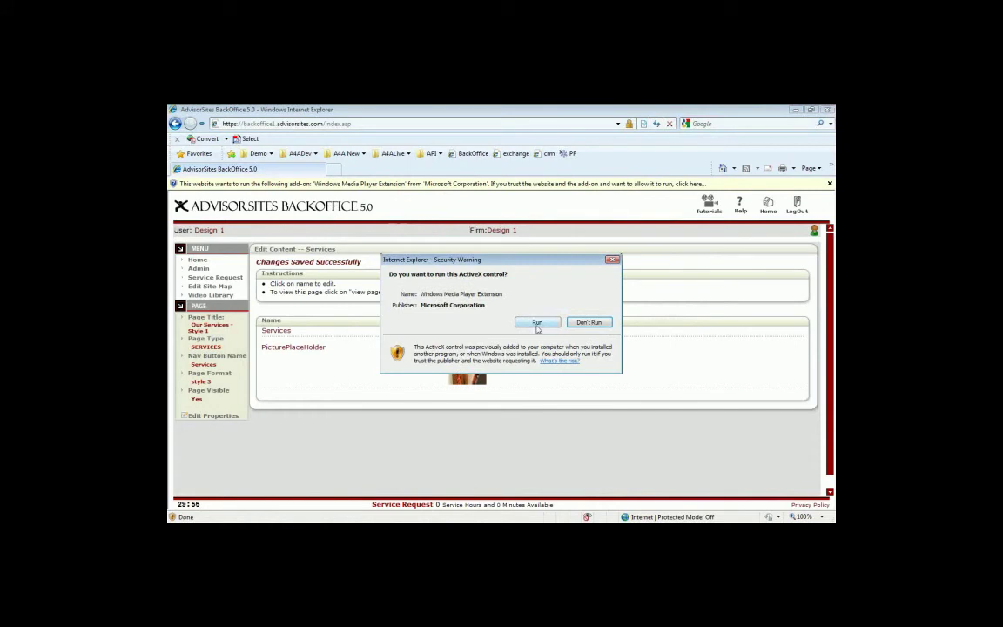
pyautogui.click(537, 324)
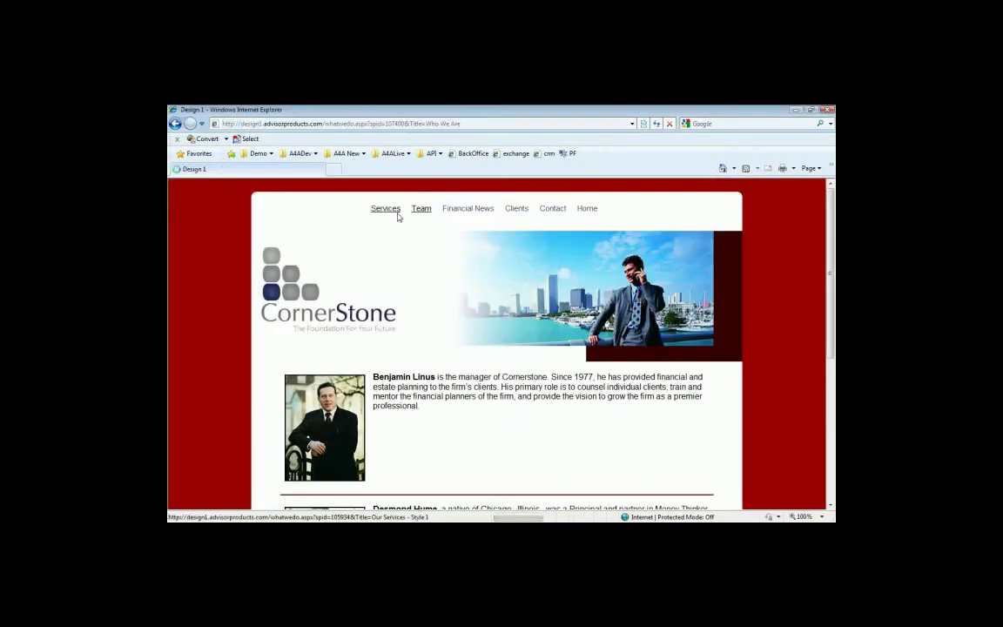
# Open the Services page on the live website, review its content down to the table, and stop the embedded video
pyautogui.click(396, 213)
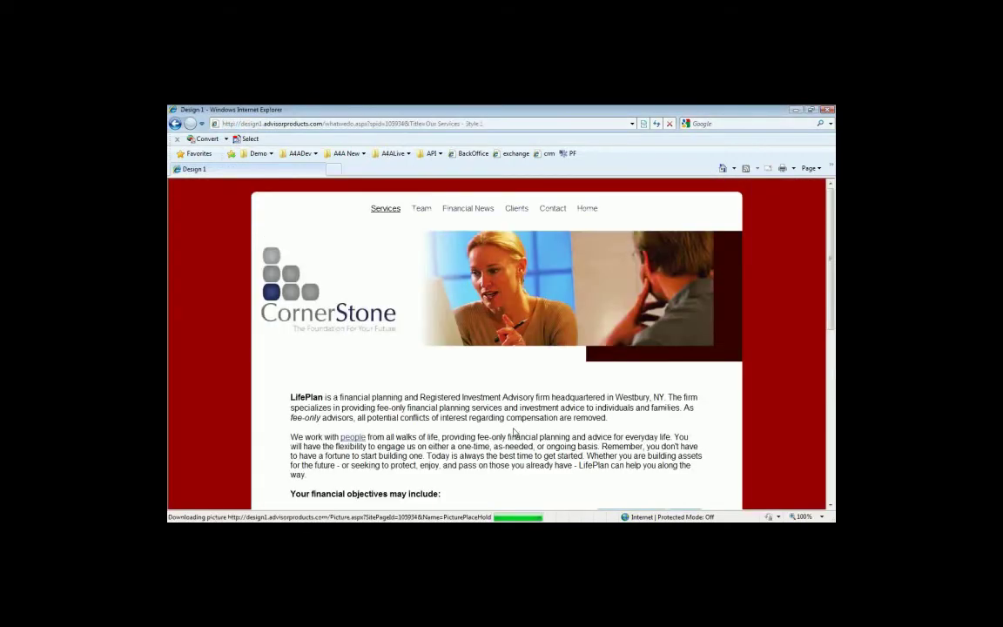
pyautogui.scroll(-5, 535, 297)
pyautogui.scroll(-2, 552, 358)
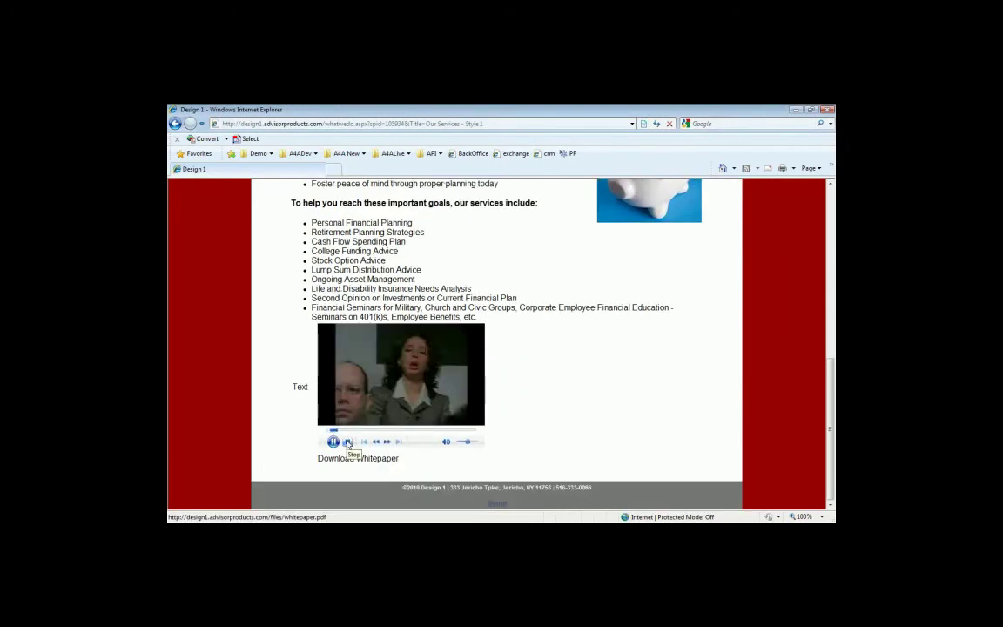
pyautogui.click(347, 442)
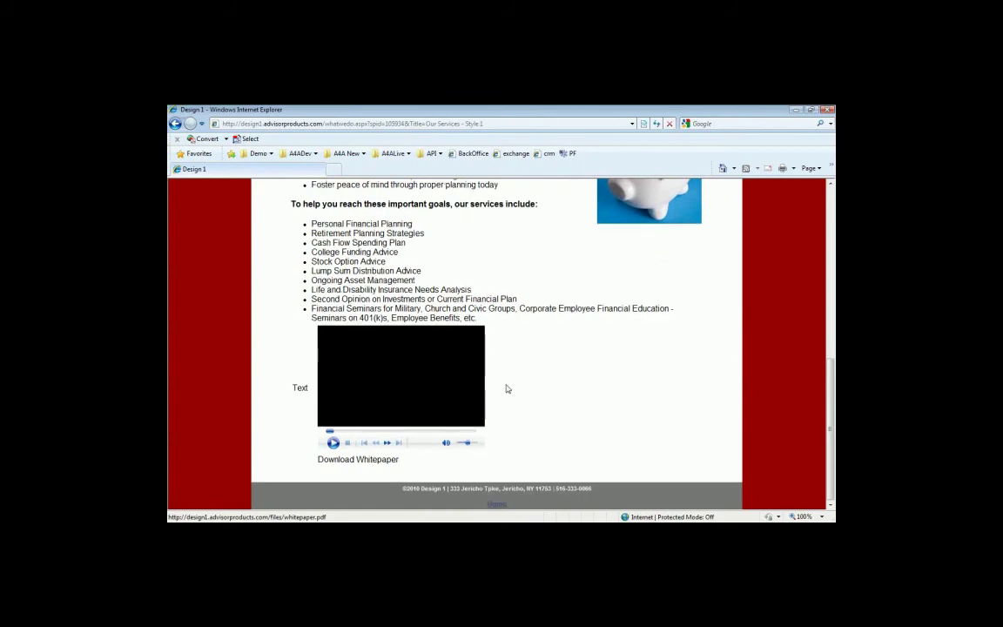
pyautogui.press('F5')
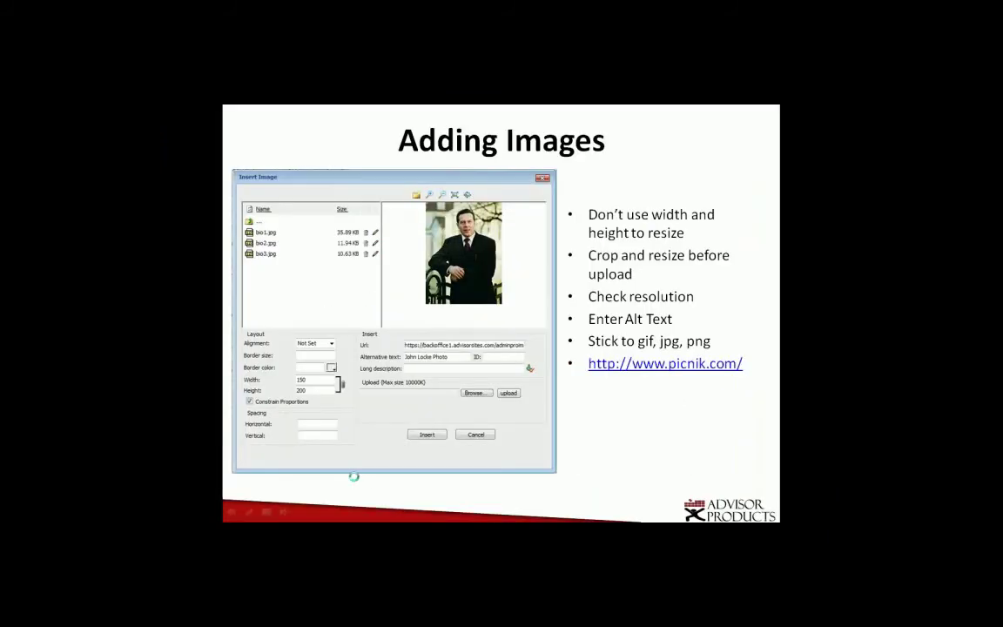
pyautogui.click(353, 476)
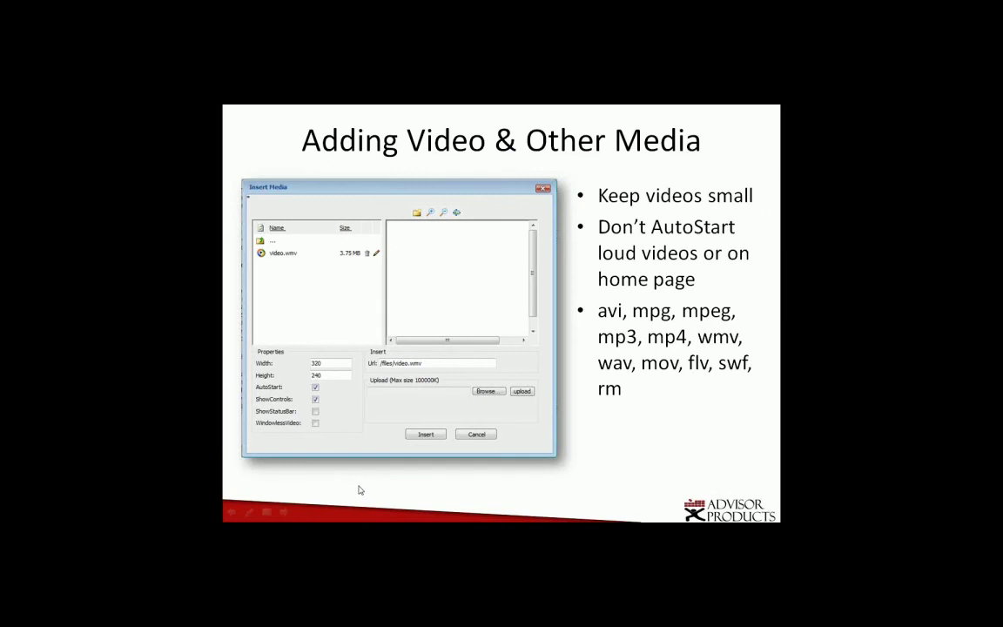